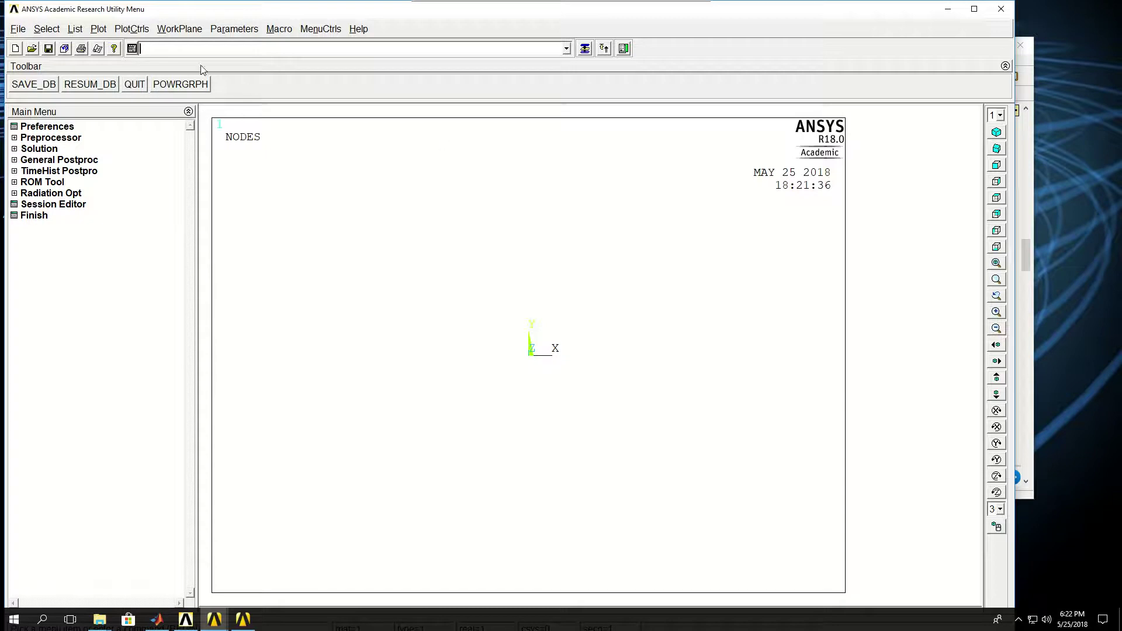
# - Open a separate command window and run FINI to leave the current processor
pyautogui.click(133, 49)
pyautogui.moveTo(832, 70); pyautogui.dragTo(713, 80)
pyautogui.click(681, 312)
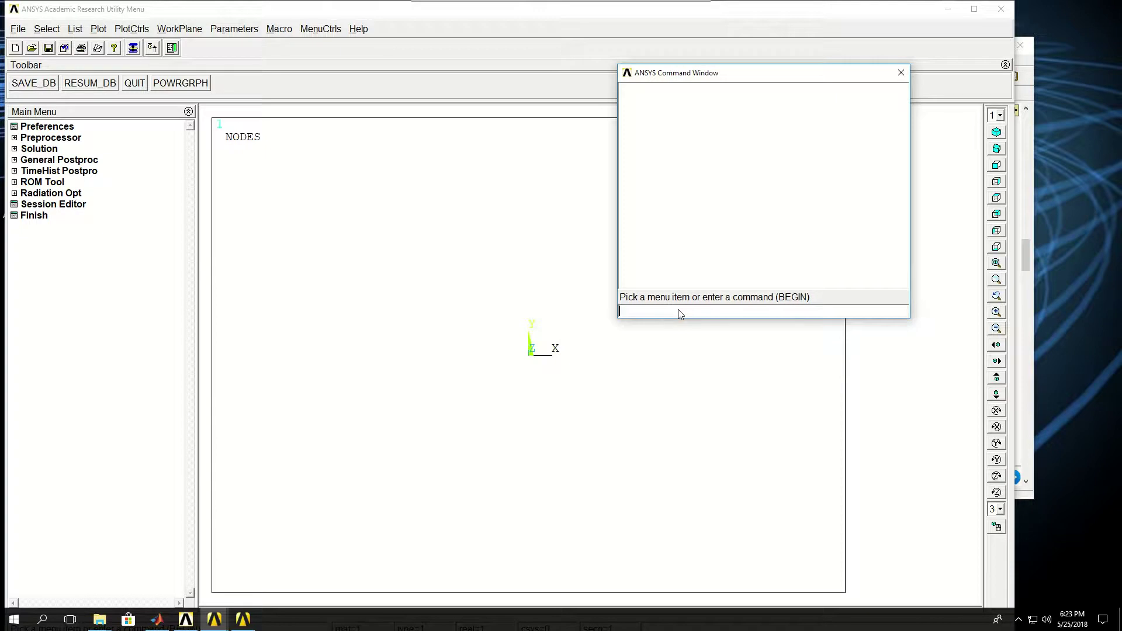
pyautogui.write('FINI')
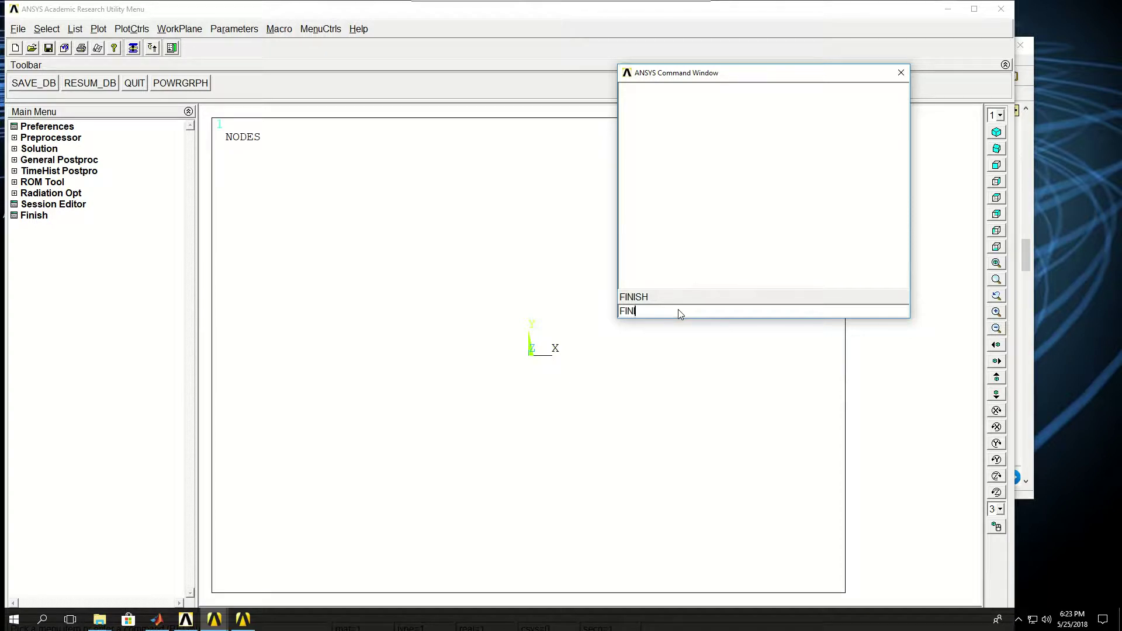
pyautogui.press('Return')
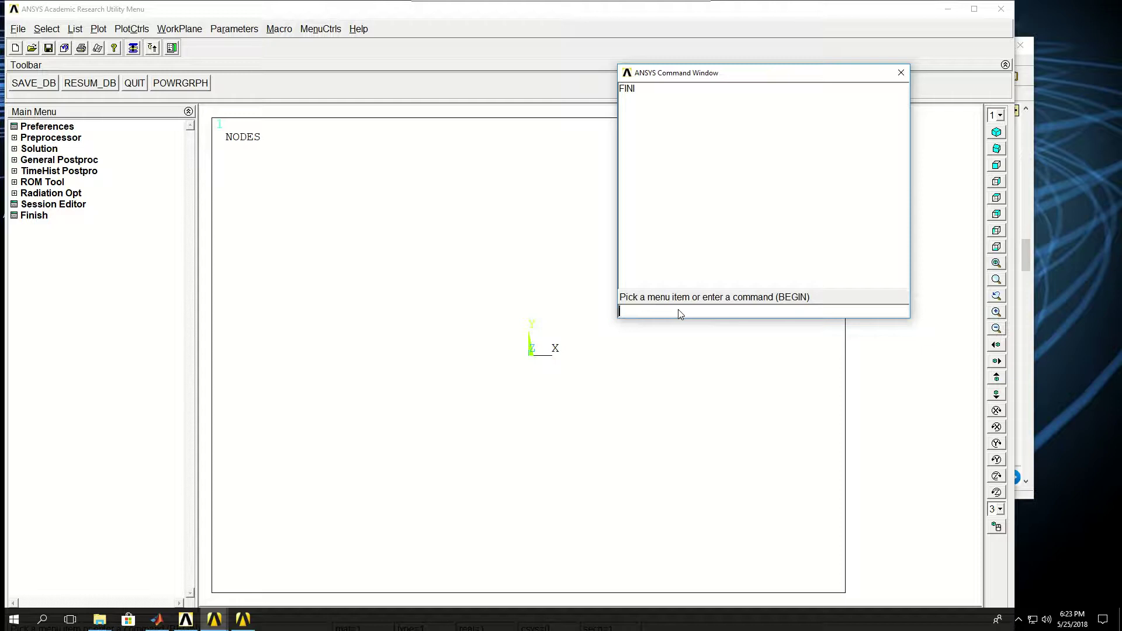
# - Clear the database with the /CLEAR command, confirm its execution, and fit the view
pyautogui.write('/CL')
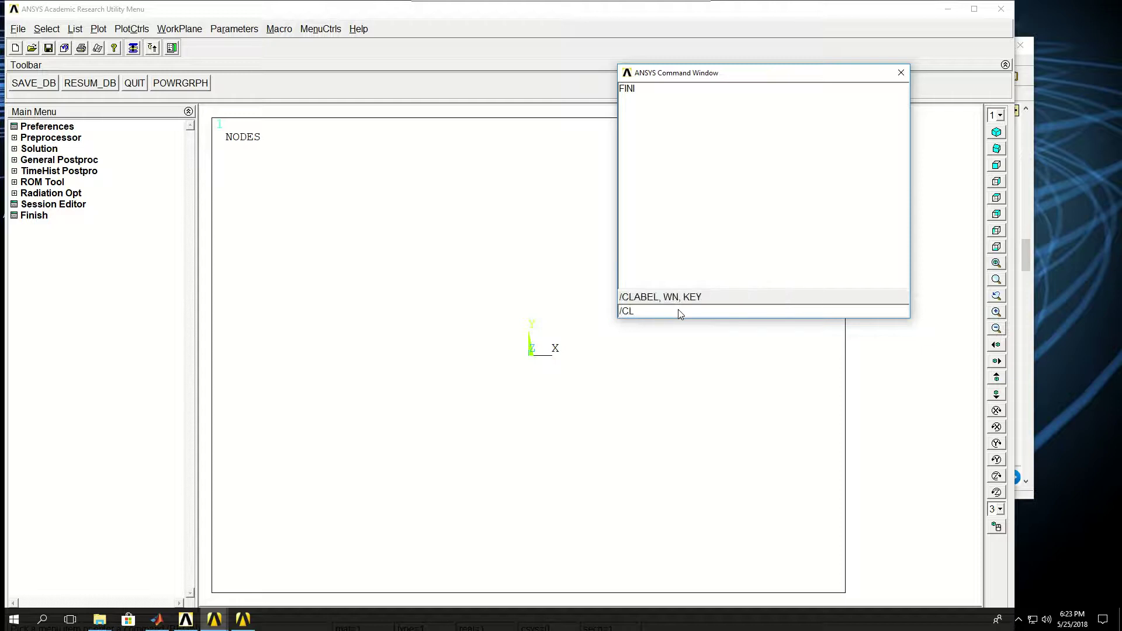
pyautogui.write('EAR')
pyautogui.press('Return')
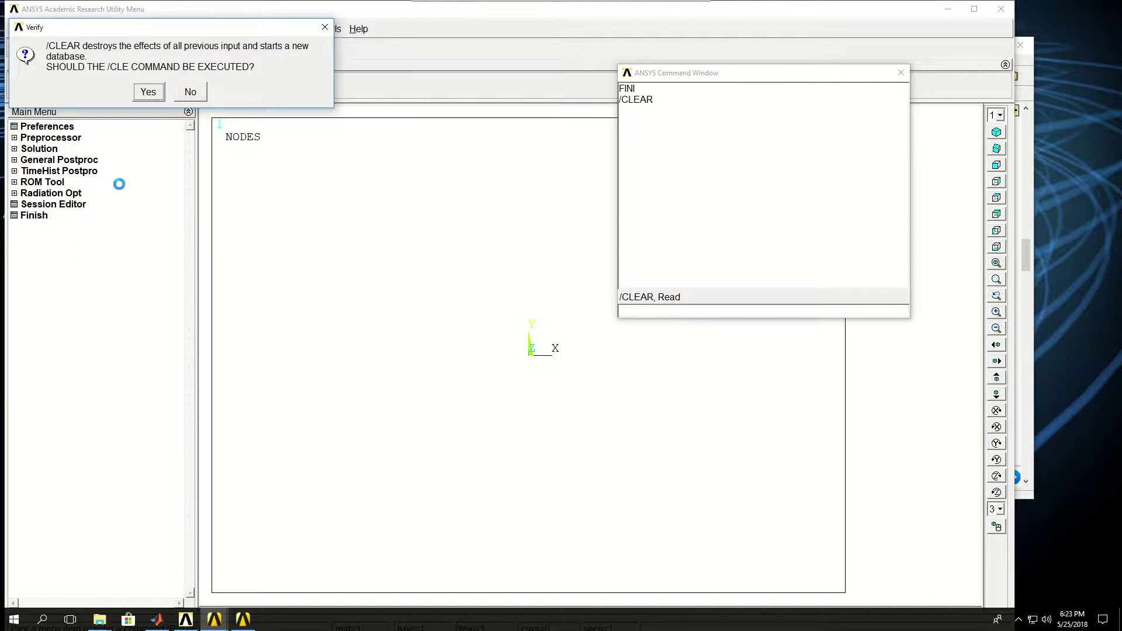
pyautogui.click(149, 91)
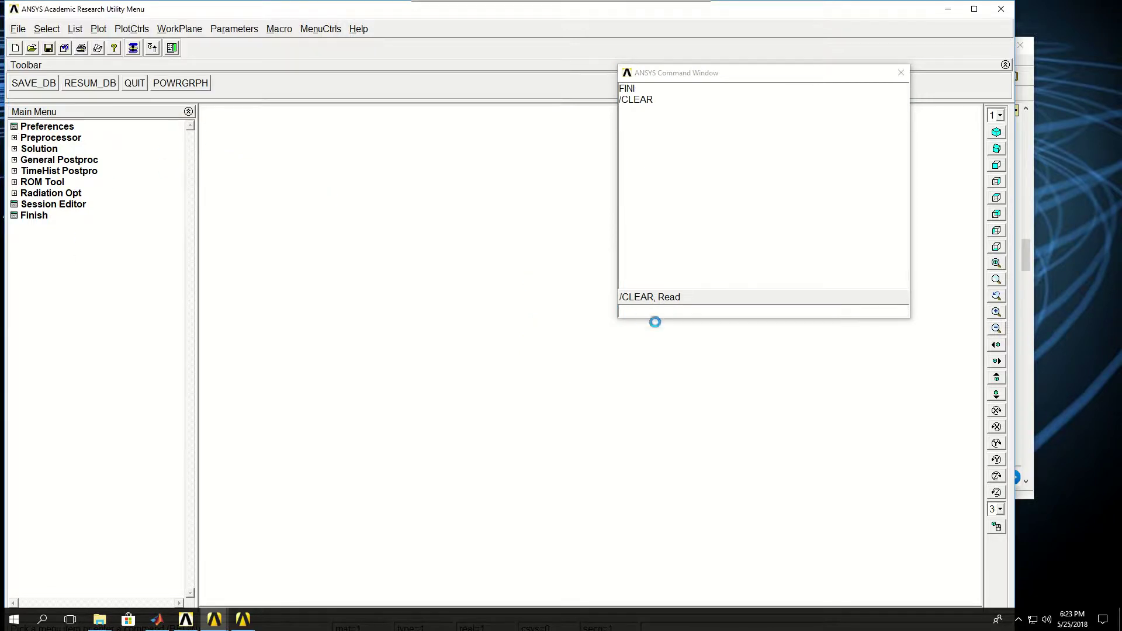
pyautogui.click(997, 264)
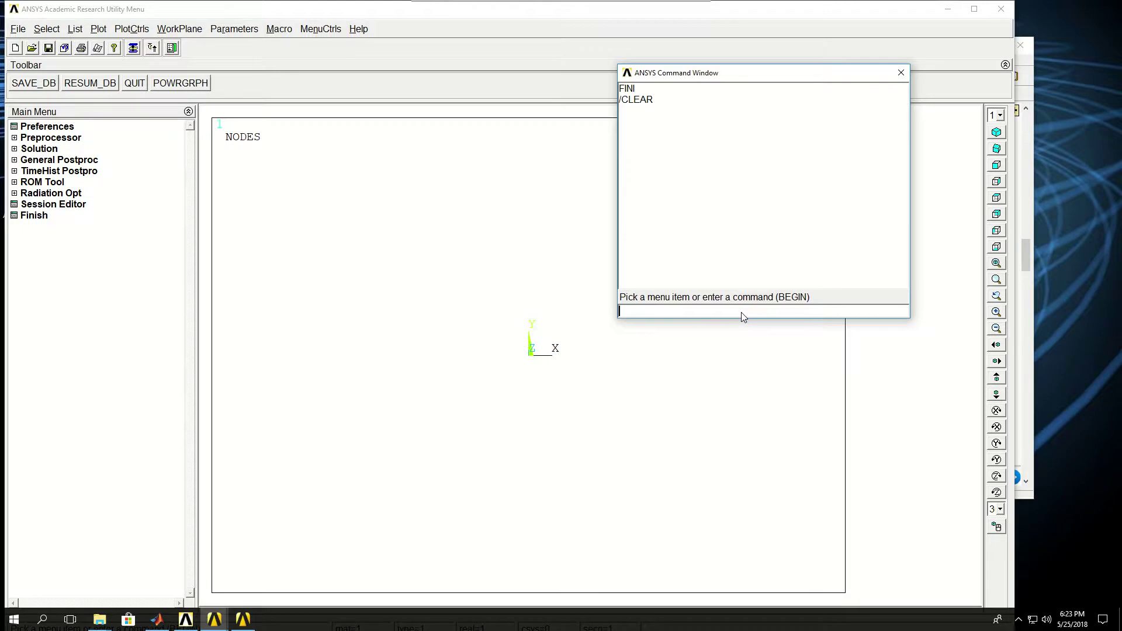
# - Switch to the ANSYS Help Viewer and look up the /PREP7 command among the P Commands of the Command Reference
pyautogui.click(1026, 262)
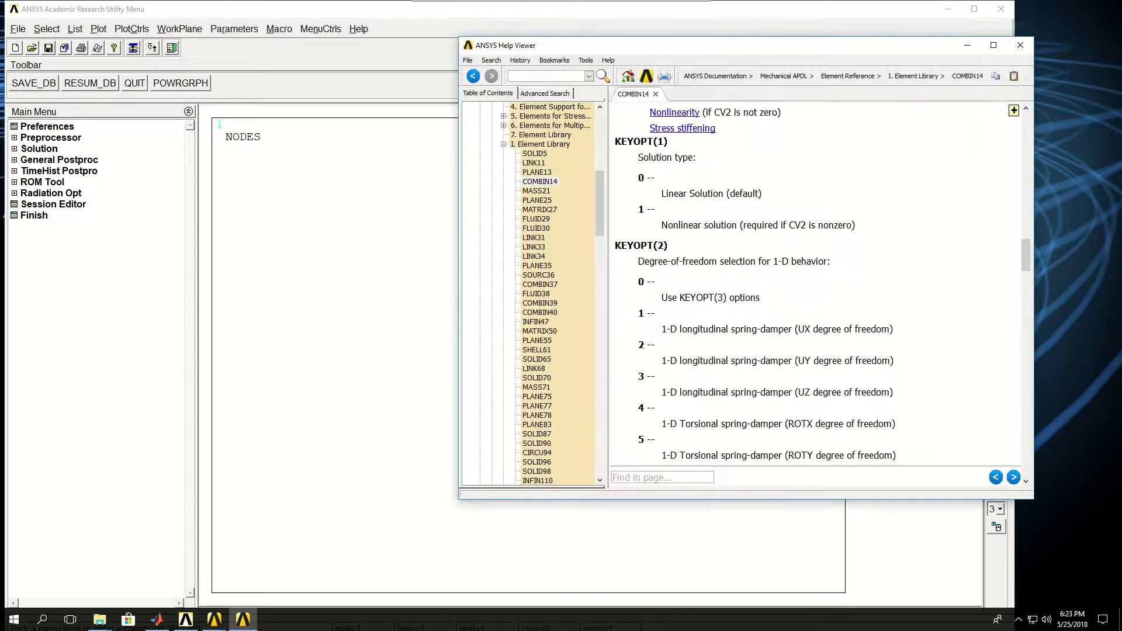
pyautogui.scroll(7, 504, 268)
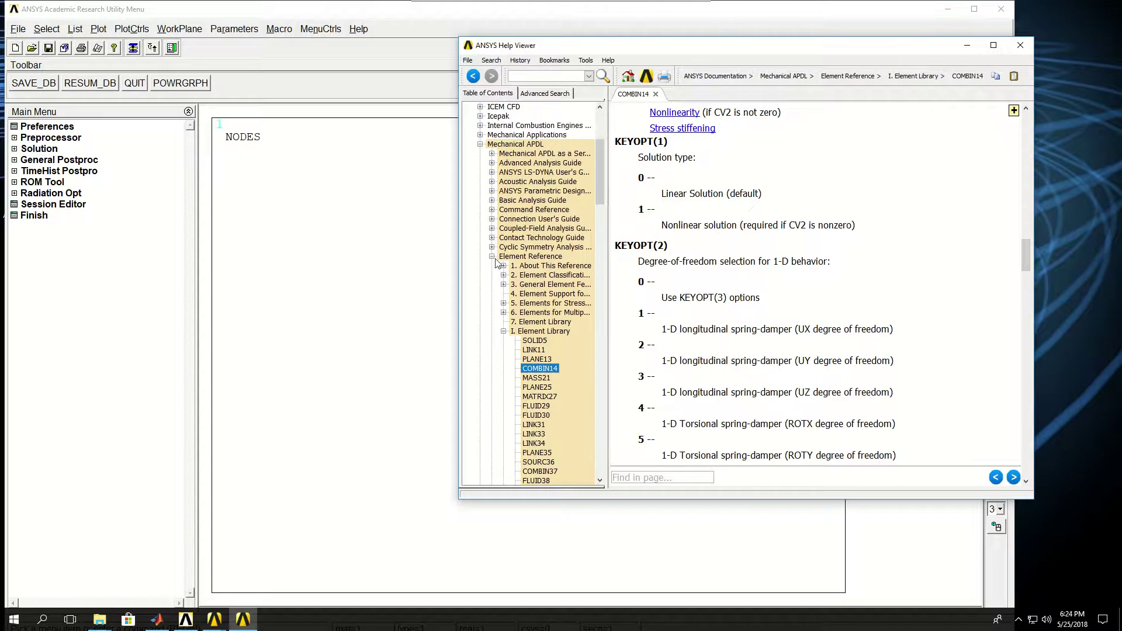
pyautogui.click(492, 256)
pyautogui.click(492, 209)
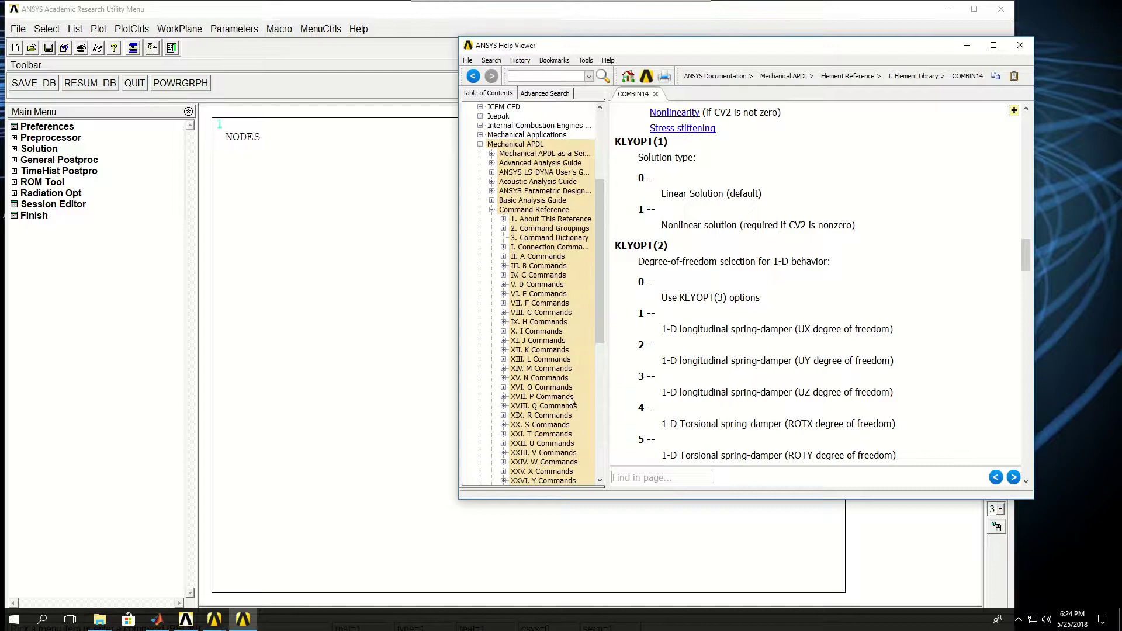
pyautogui.click(522, 398)
pyautogui.scroll(-15, 599, 233)
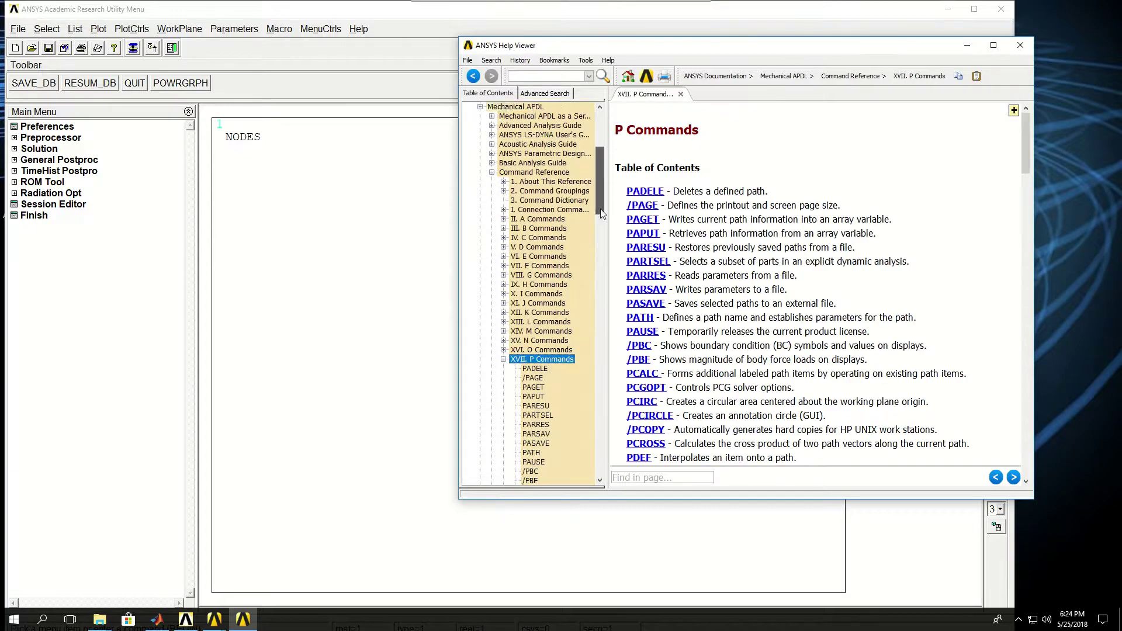
pyautogui.moveTo(597, 266); pyautogui.dragTo(595, 293)
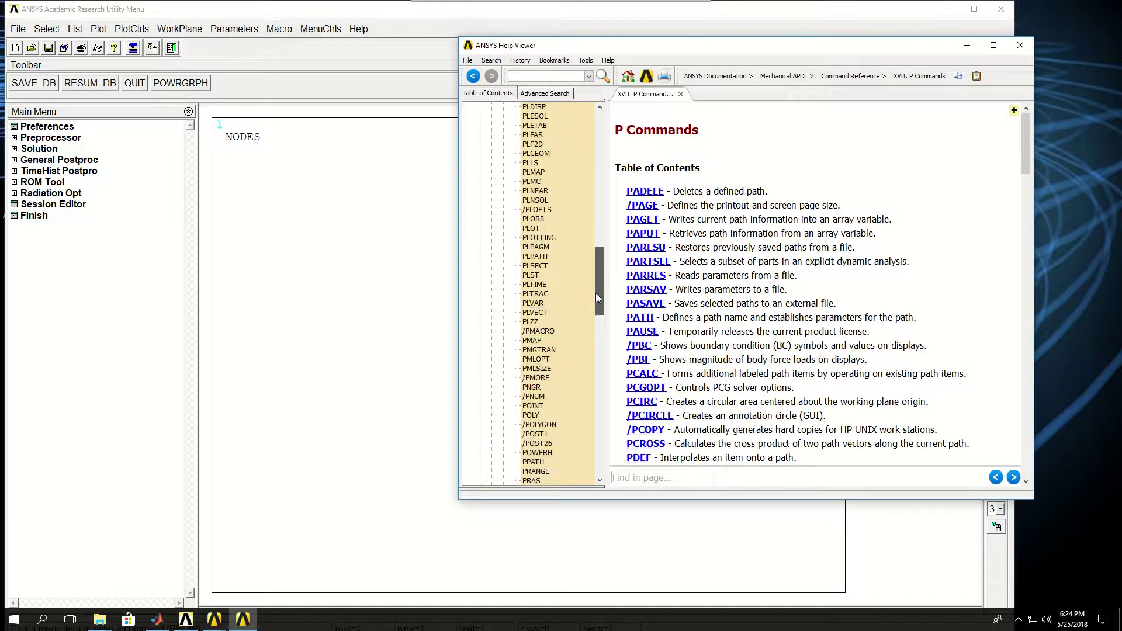
pyautogui.scroll(-3, 553, 393)
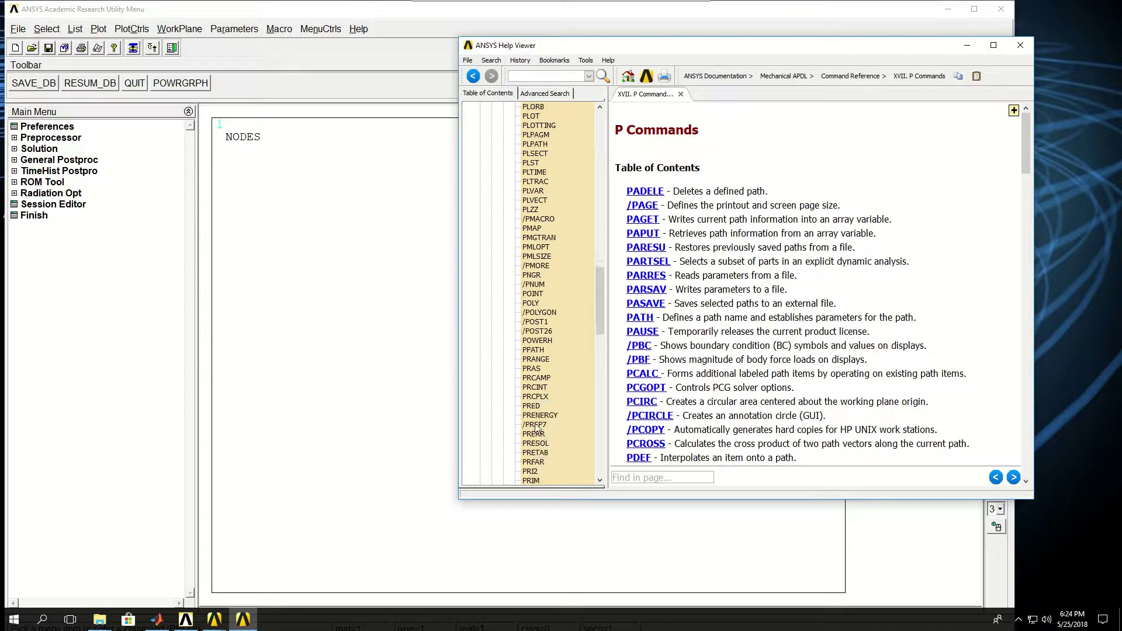
pyautogui.click(530, 427)
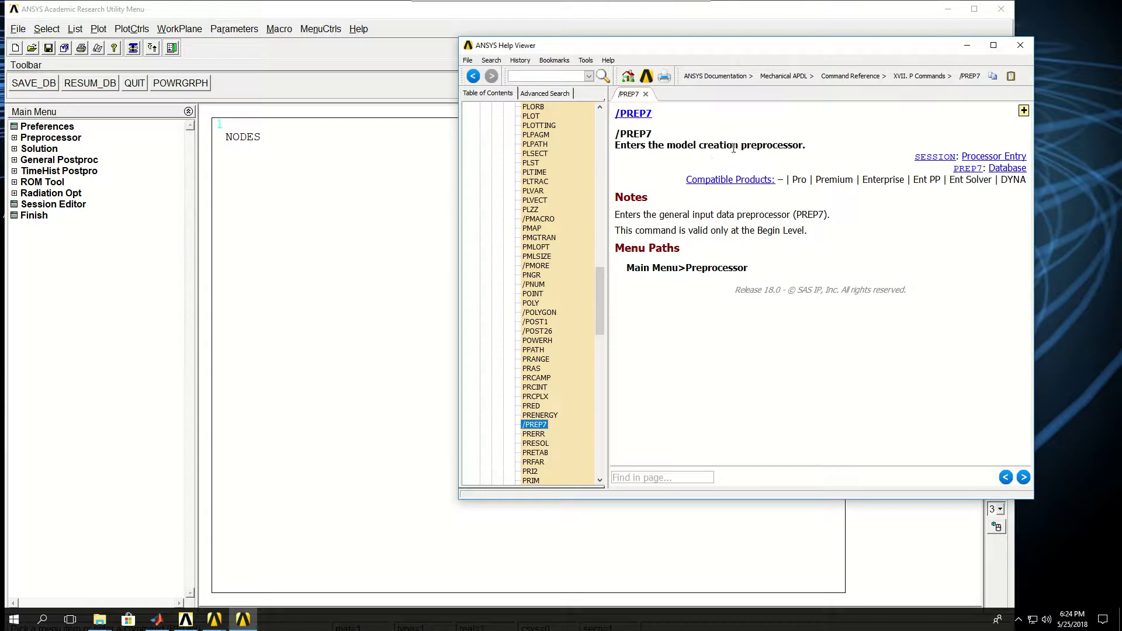
# - Return to the ANSYS command window and enter the preprocessor by running /PREP7
pyautogui.click(758, 17)
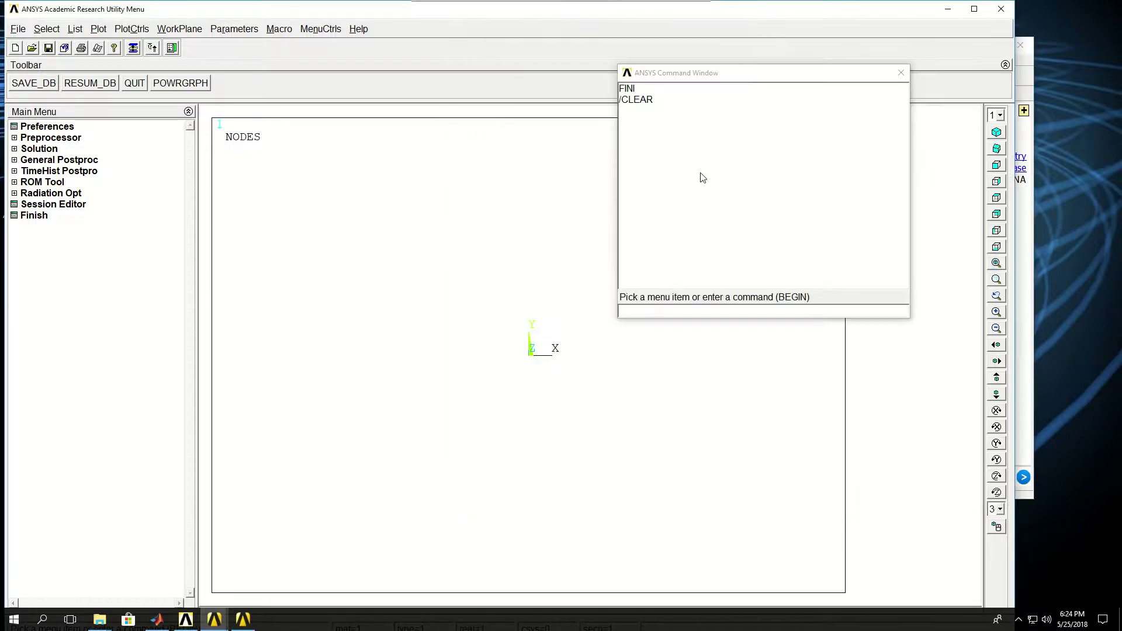
pyautogui.click(661, 316)
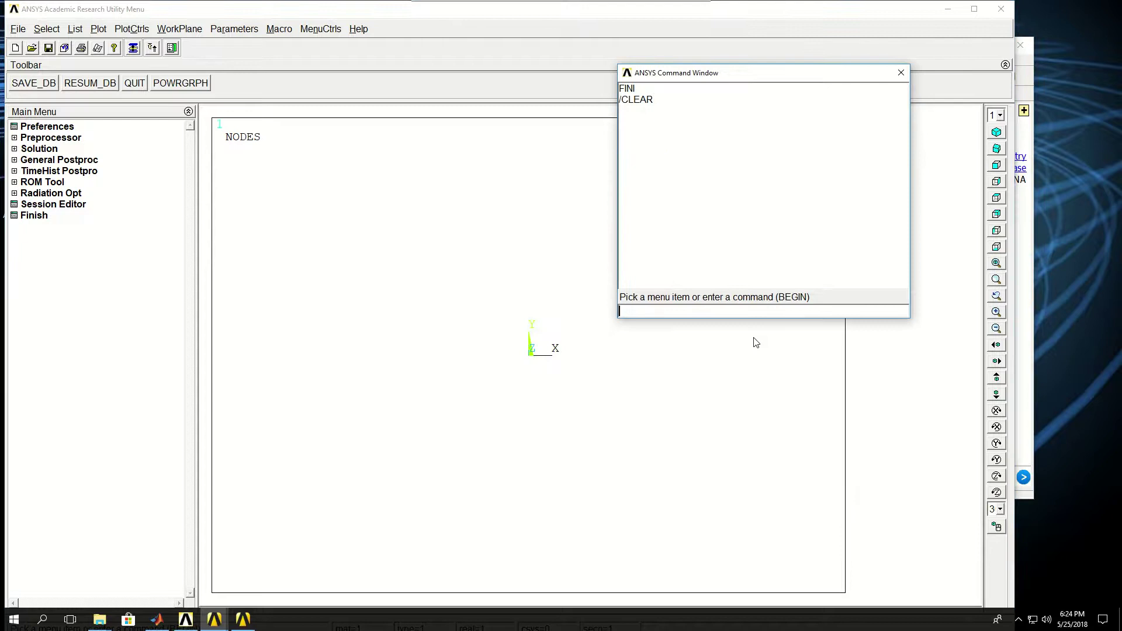
pyautogui.write('/PREP7')
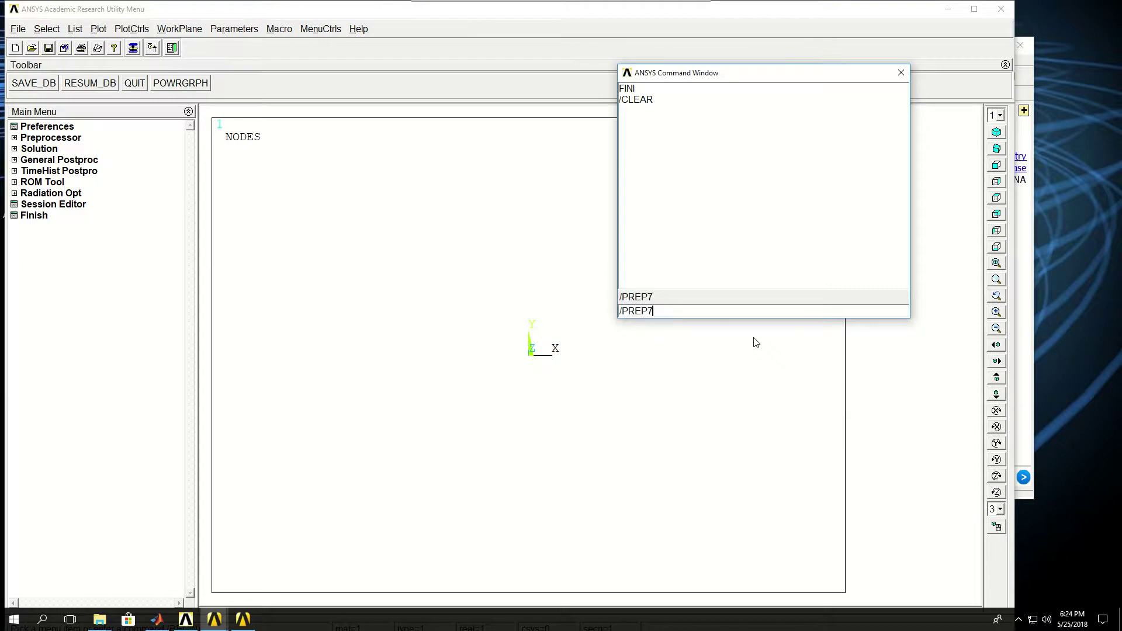
pyautogui.press('Return')
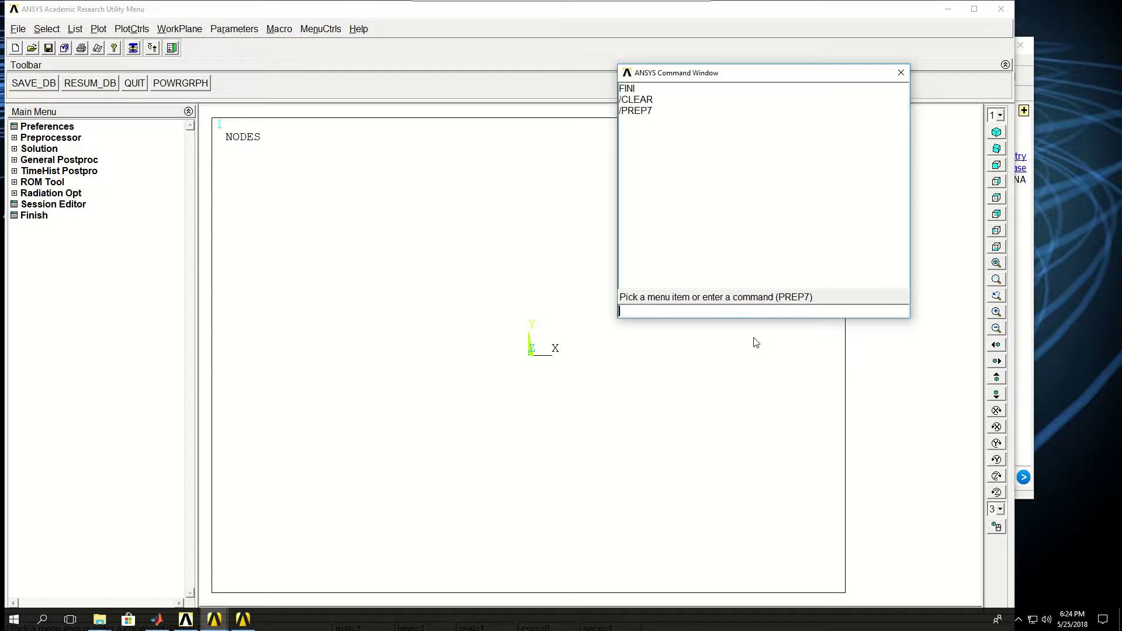
# - Define element type 1 as COMBIN14 with the command ET,1,14
pyautogui.write('ET')
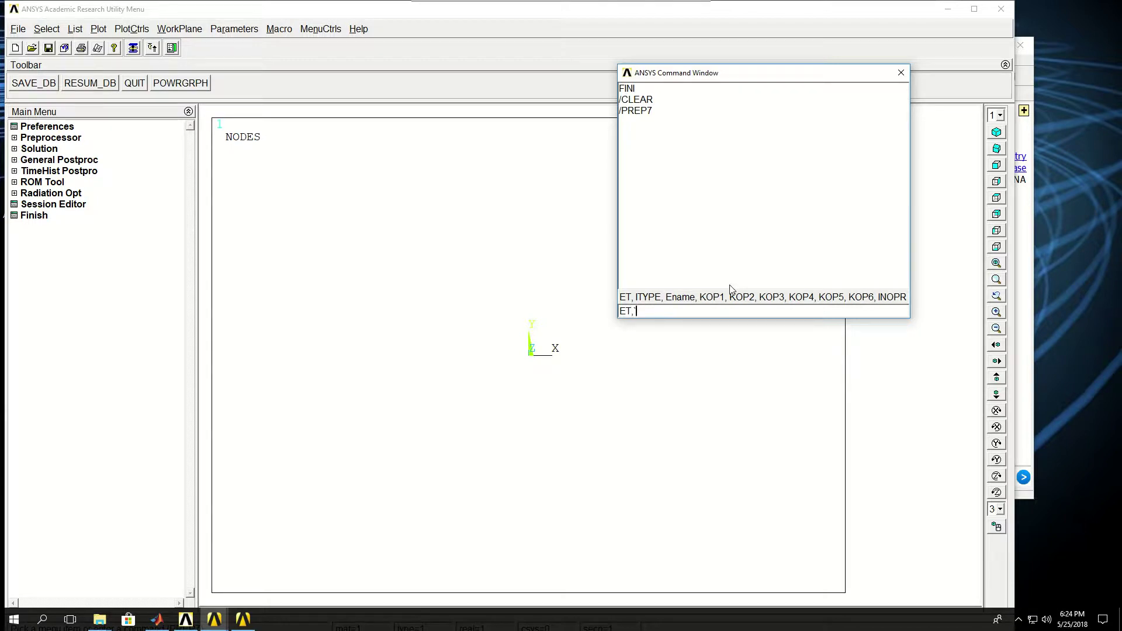
pyautogui.write(',')
pyautogui.write('CP')
pyautogui.press('BackSpace')
pyautogui.write('OMBIN14')
pyautogui.press('BackSpace')
pyautogui.press('BackSpace')
pyautogui.press('BackSpace')
pyautogui.press('BackSpace')
pyautogui.press('BackSpace')
pyautogui.press('BackSpace')
pyautogui.press('BackSpace')
pyautogui.press('BackSpace')
pyautogui.write('14')
pyautogui.press('Return')
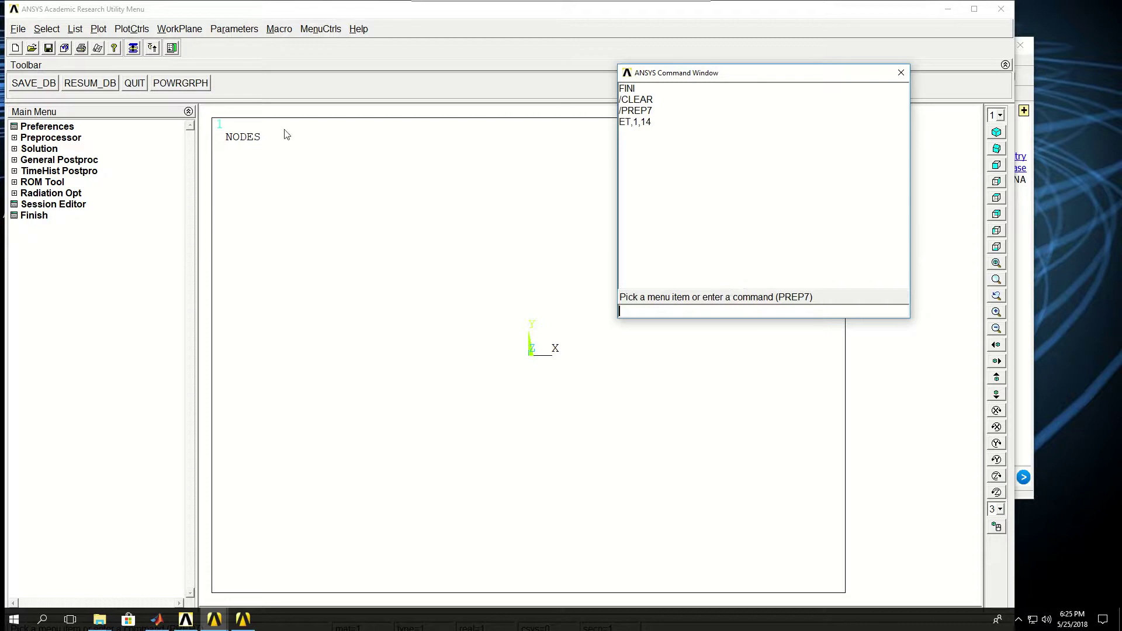
# - Check the defined element types and view the COMBIN14 options without changing them
pyautogui.click(50, 139)
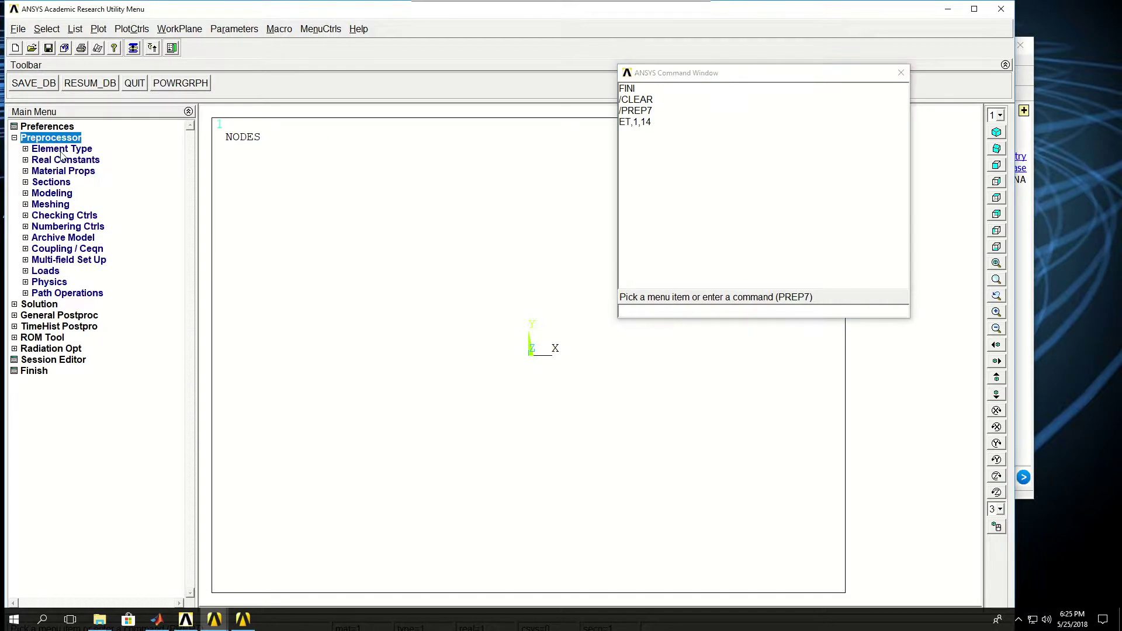
pyautogui.click(59, 150)
pyautogui.click(69, 160)
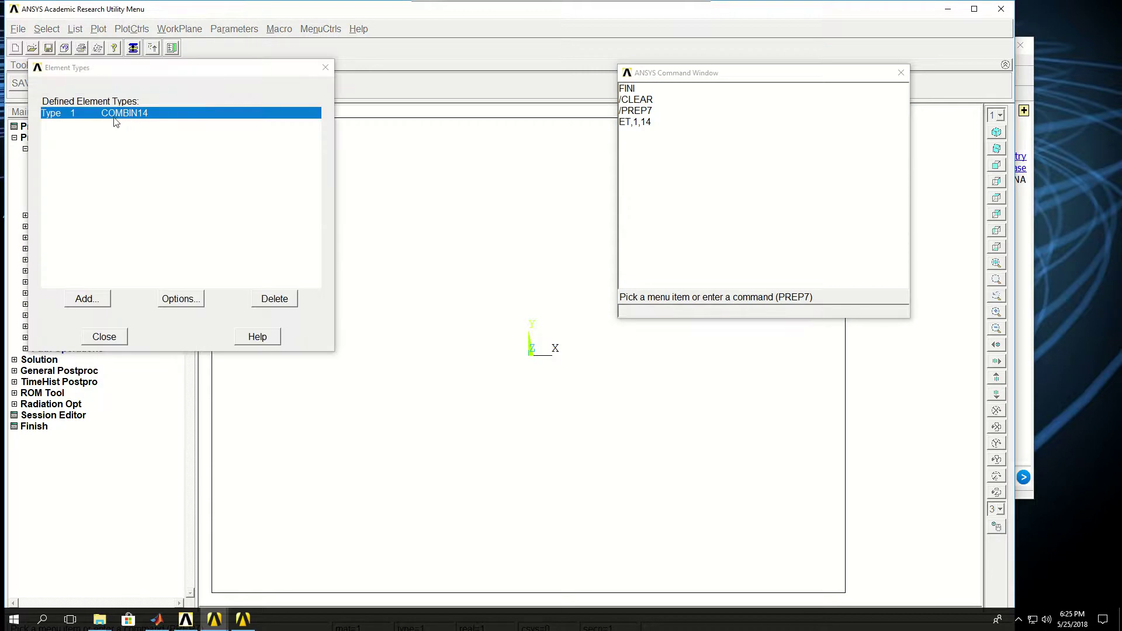
pyautogui.click(181, 301)
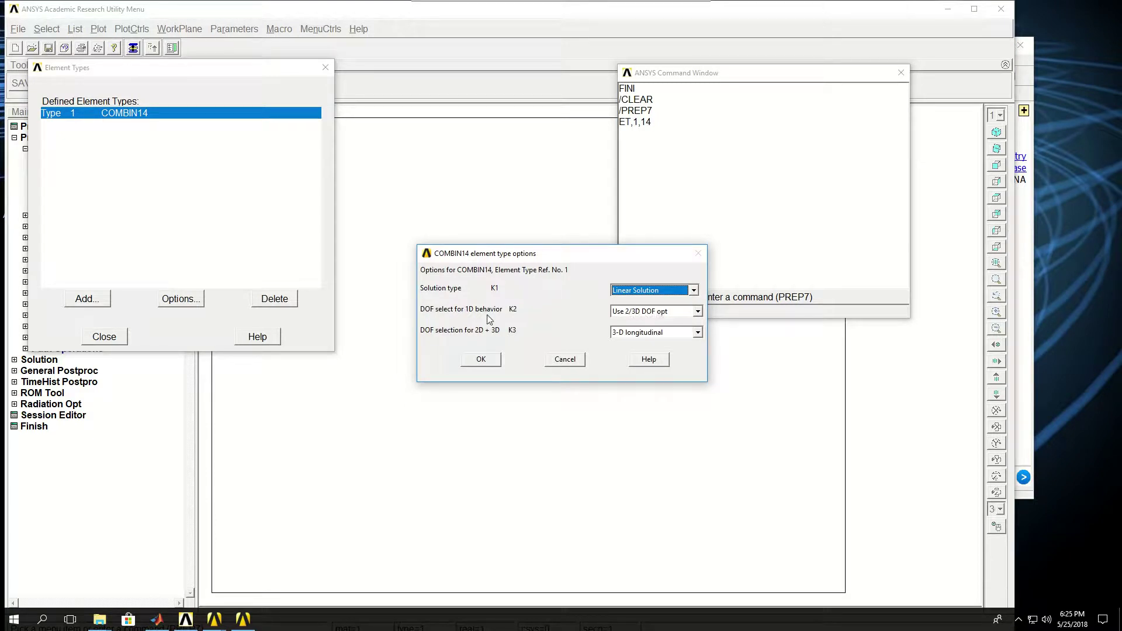
pyautogui.click(564, 359)
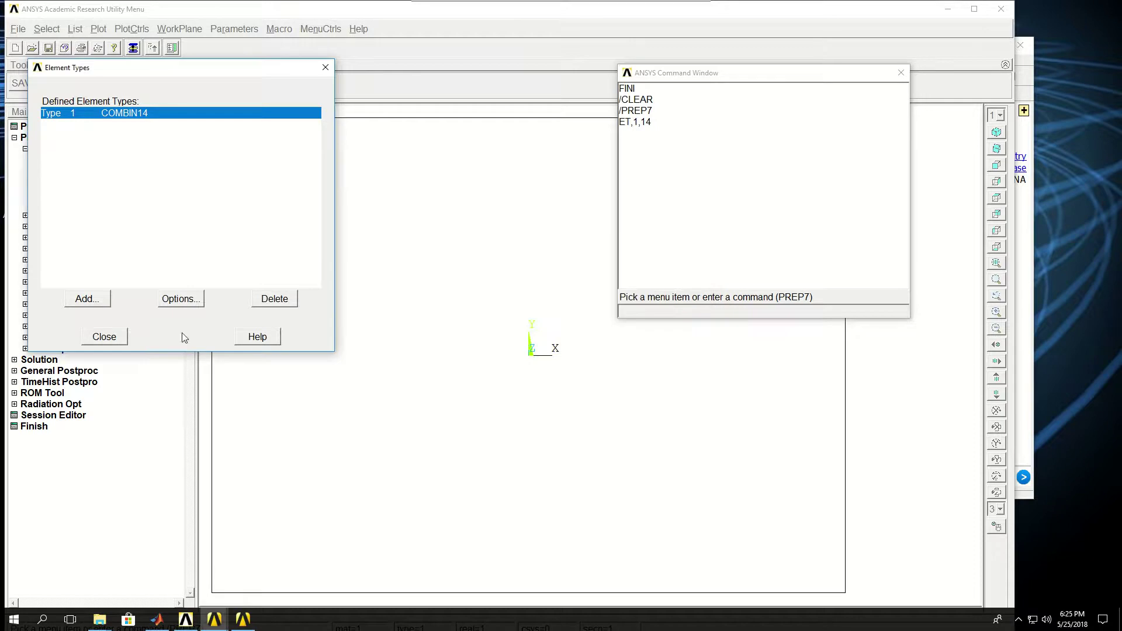
pyautogui.click(104, 337)
# - Set key option 2 of element type 1 to 1 with the command KEYOPT,1,2,1
pyautogui.click(663, 313)
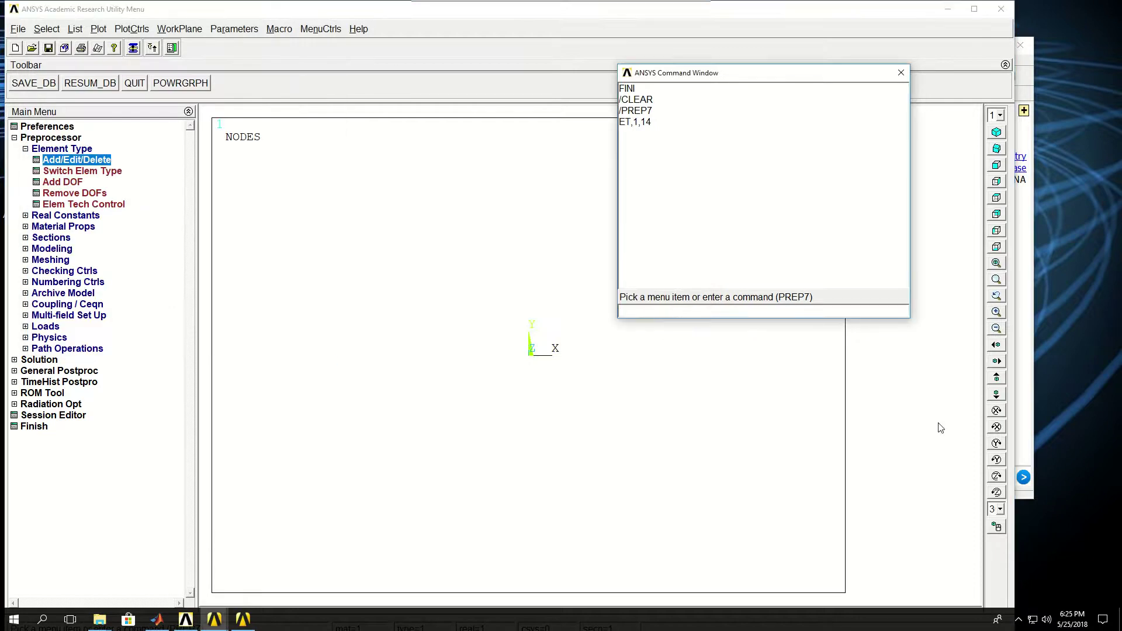
pyautogui.write('KEYOPT')
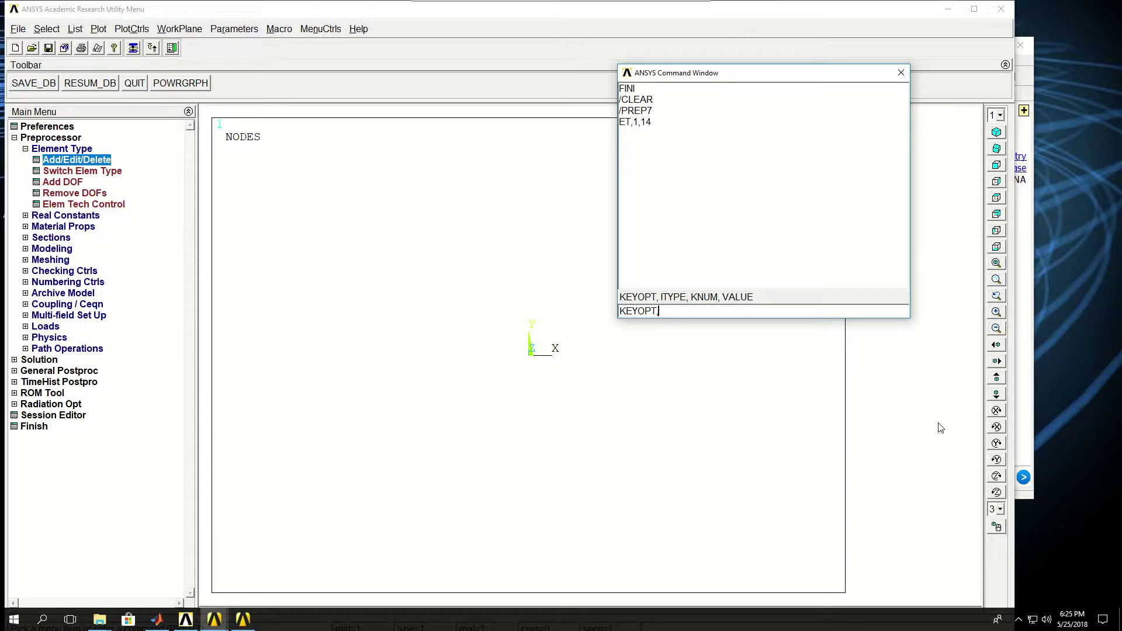
pyautogui.write(',1,2,1')
pyautogui.press('Return')
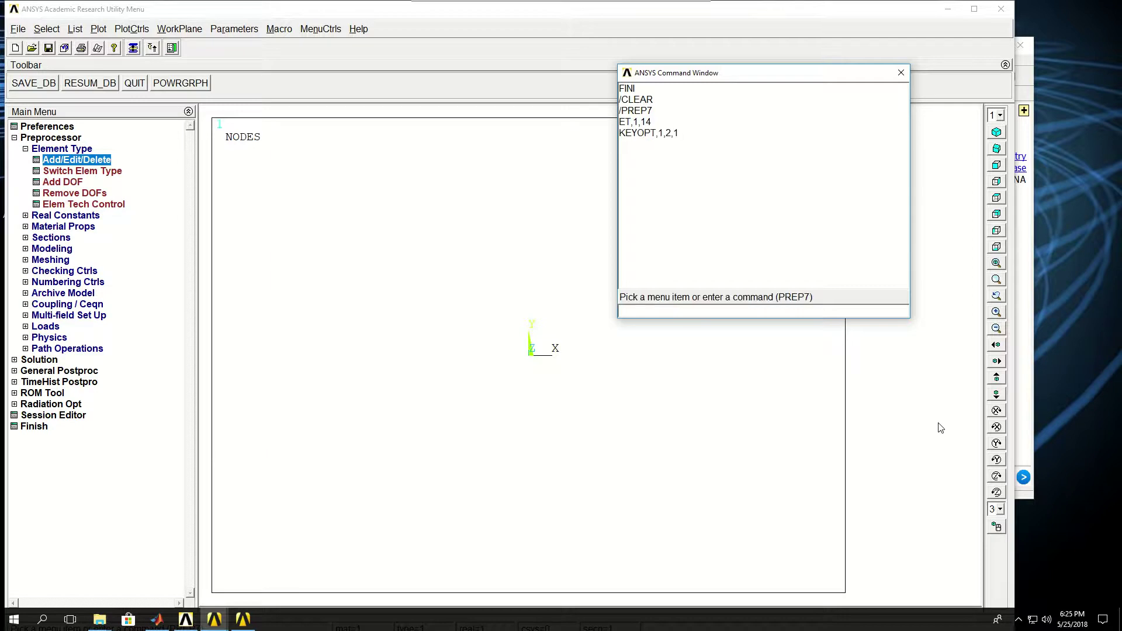
# - Reopen the COMBIN14 element type options to verify the 1D degree-of-freedom setting, and close them unchanged
pyautogui.click(84, 164)
pyautogui.click(178, 299)
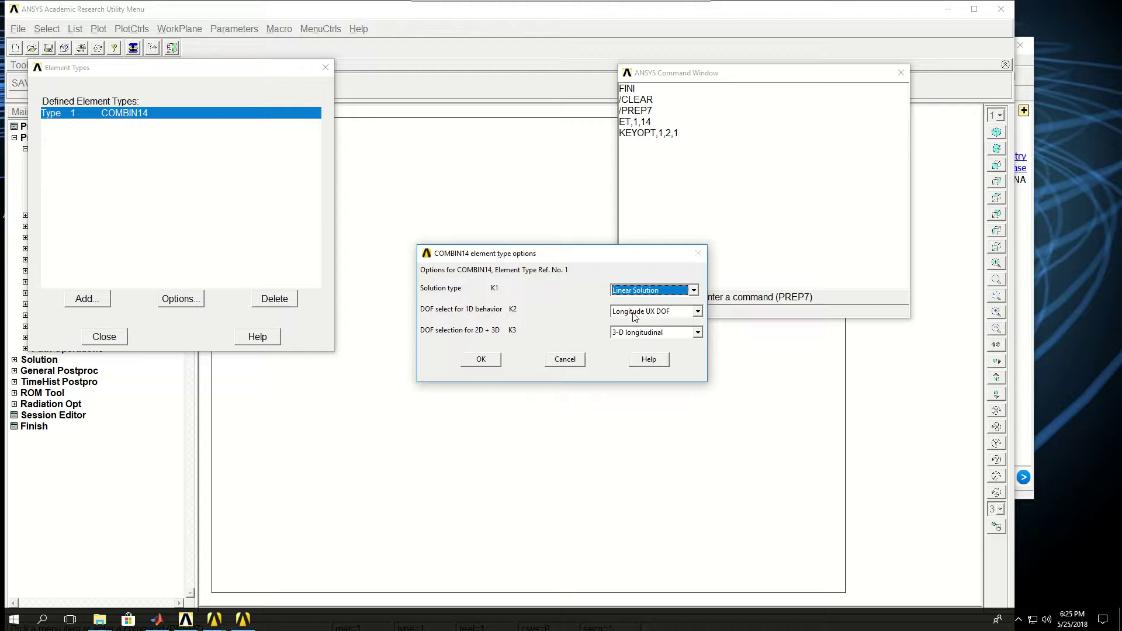
pyautogui.click(578, 359)
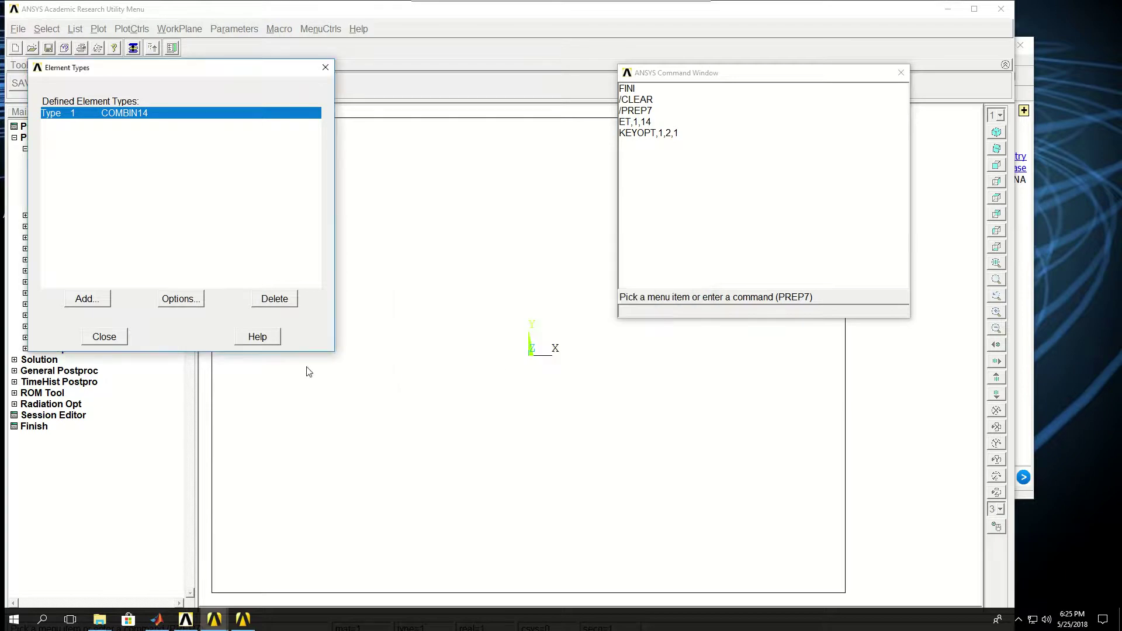
pyautogui.click(105, 337)
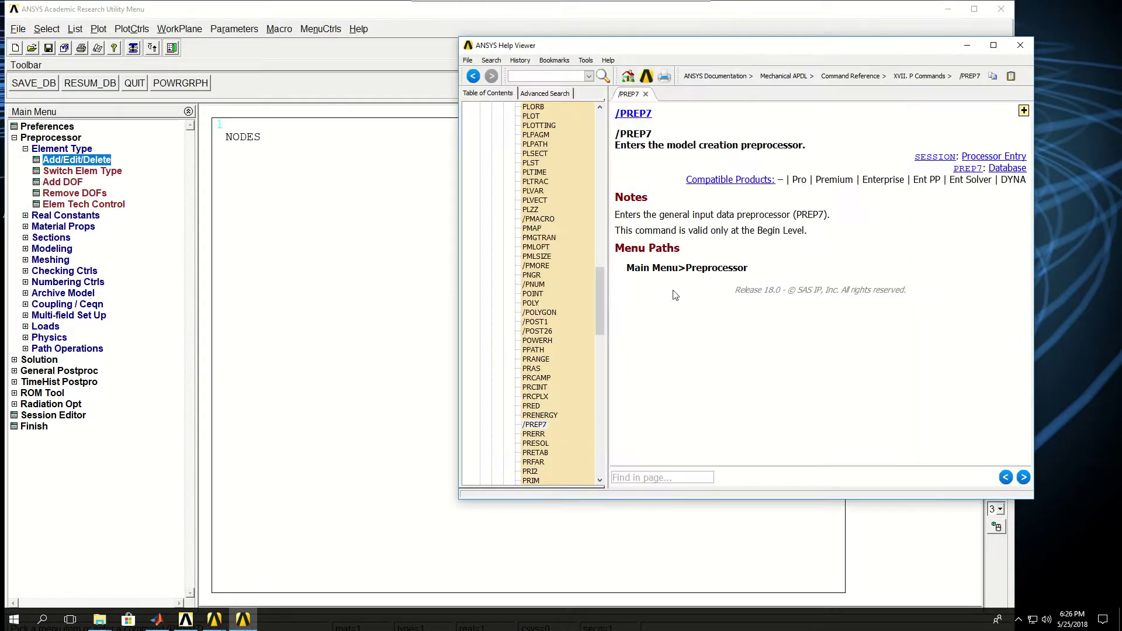
# - Open the COMBIN14 page from the Element Library of the Element Reference in the help documentation
pyautogui.moveTo(599, 292); pyautogui.dragTo(594, 180)
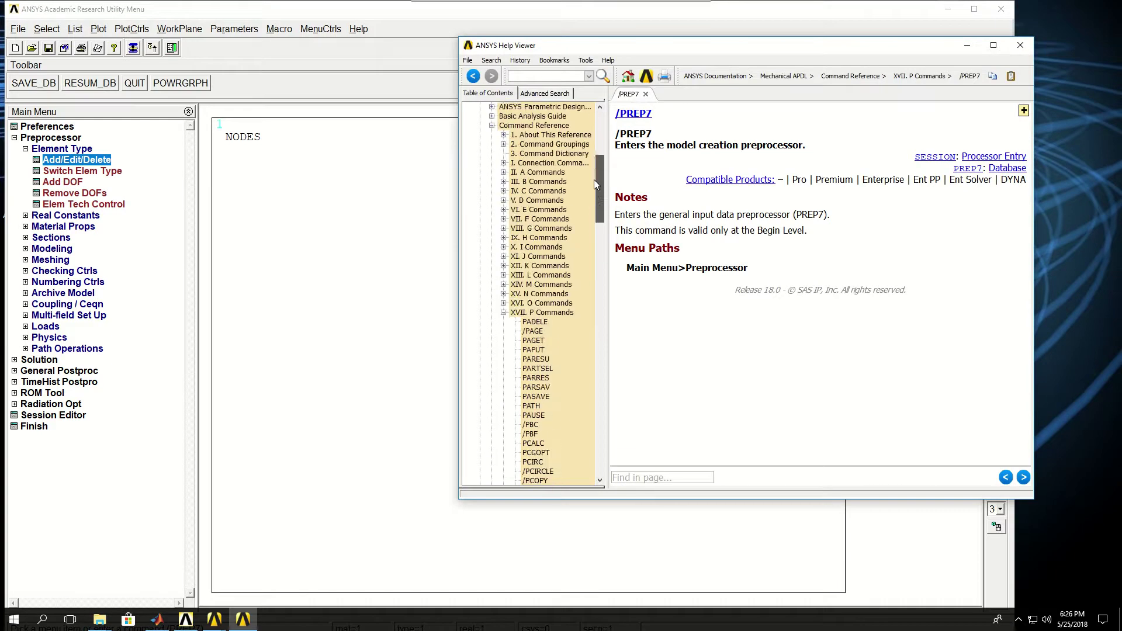
pyautogui.click(503, 313)
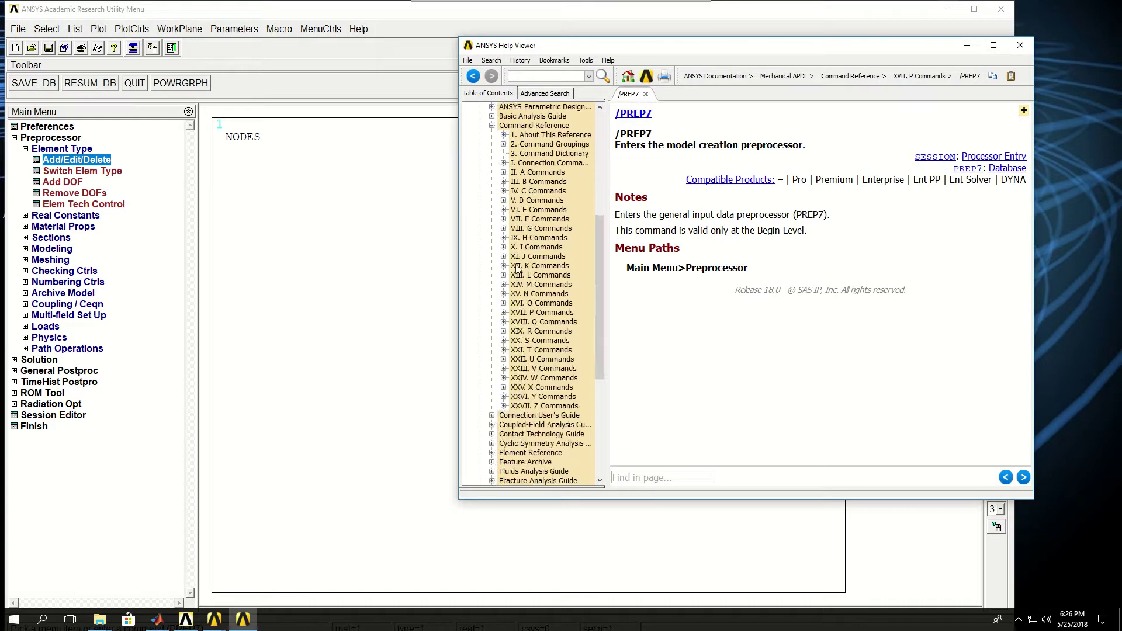
pyautogui.click(504, 209)
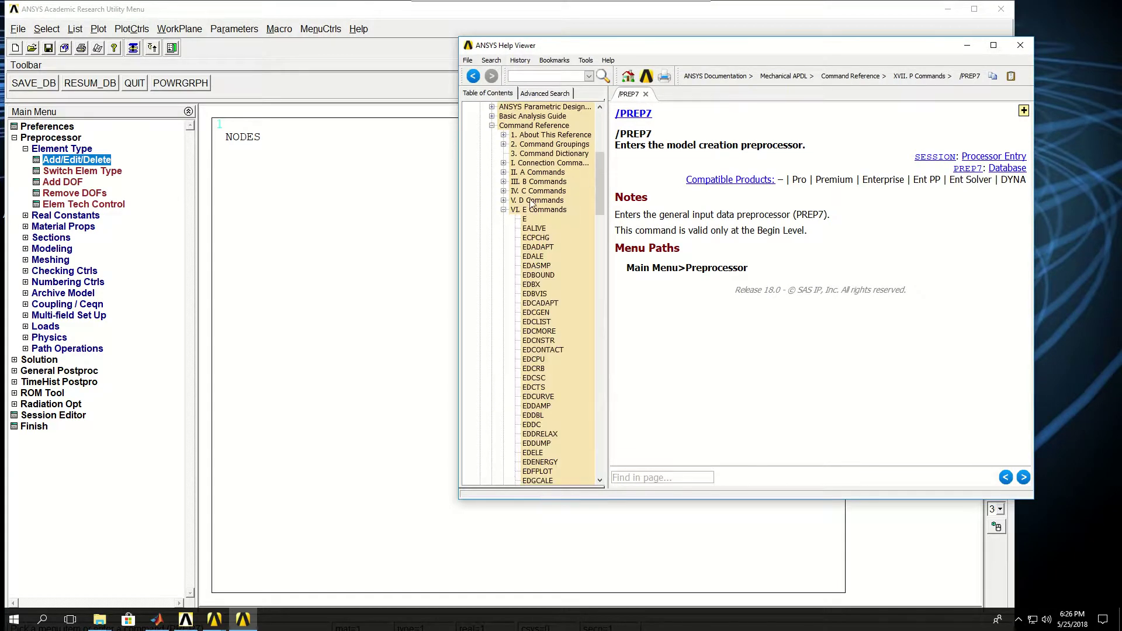
pyautogui.click(492, 126)
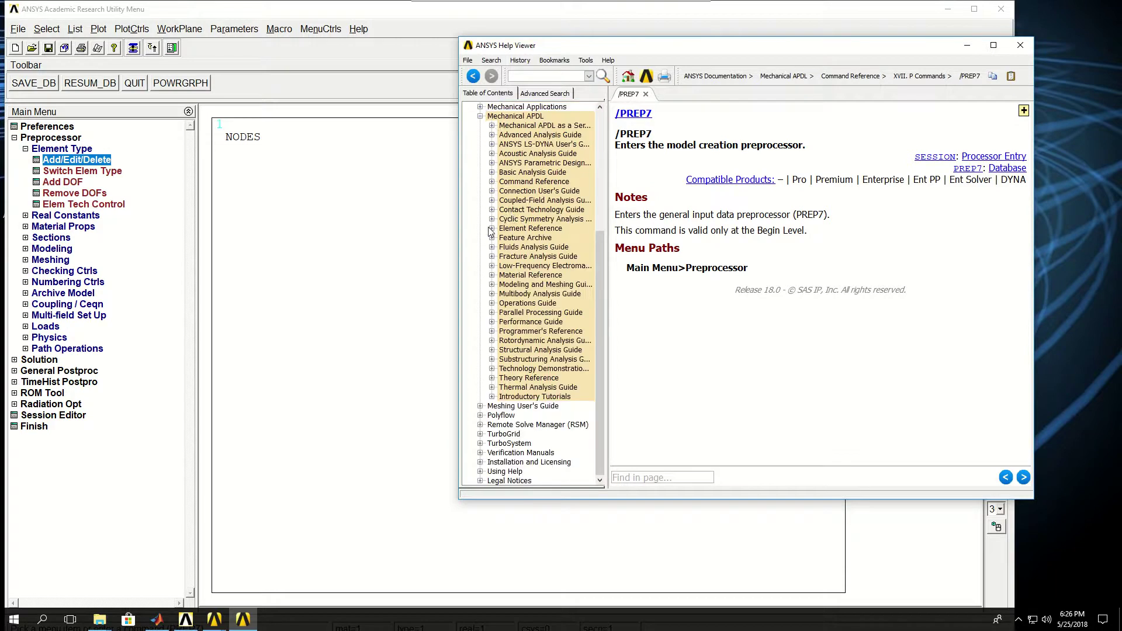
pyautogui.click(491, 230)
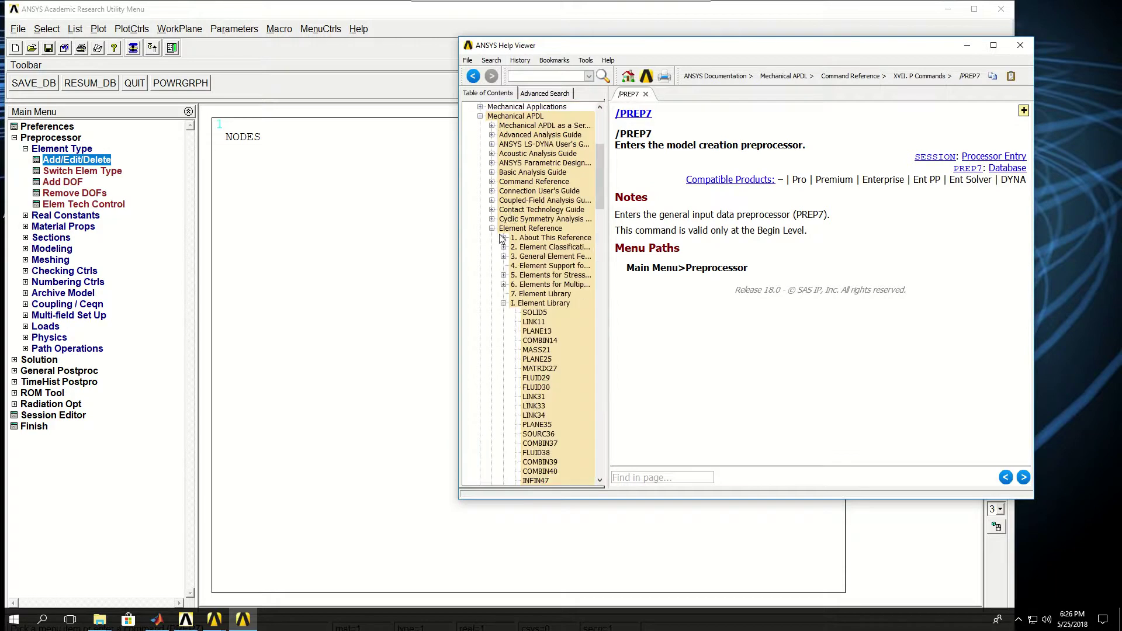
pyautogui.click(541, 340)
# - Read the COMBIN14 input data down to KEYOPT(2), examining the option 1 description for 1-D behavior
pyautogui.scroll(-5, 851, 220)
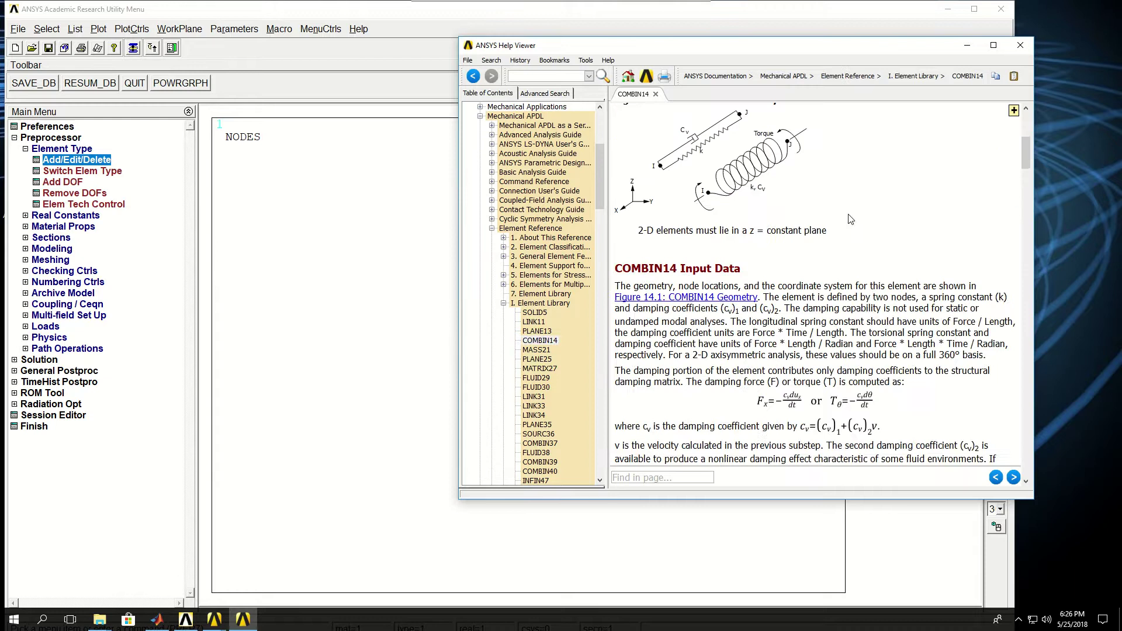
pyautogui.scroll(-15, 851, 219)
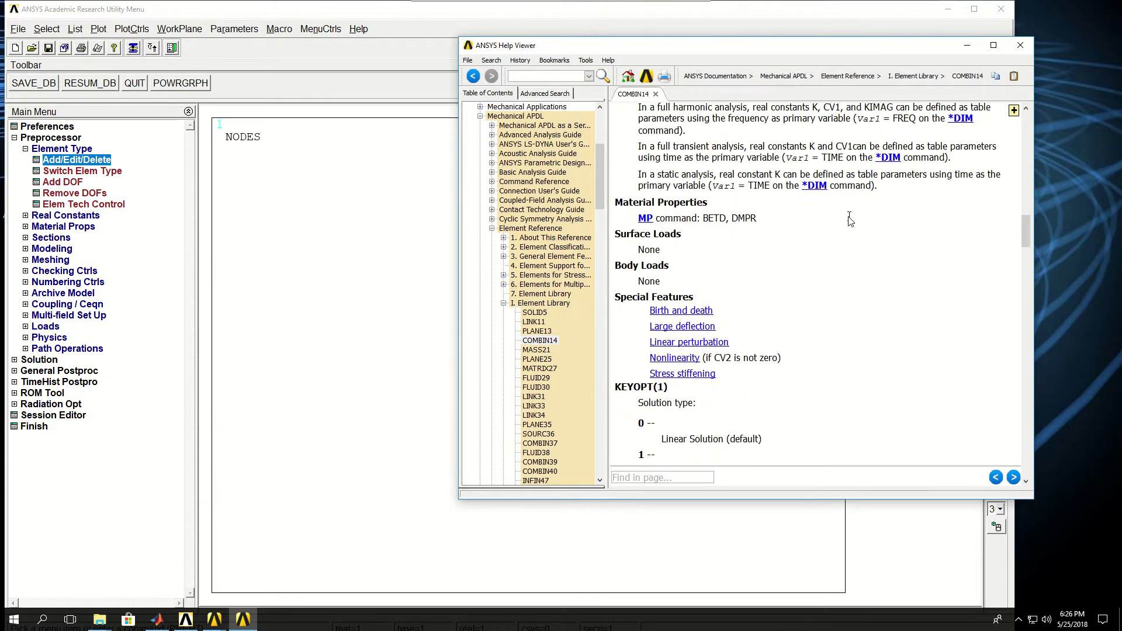
pyautogui.scroll(-6, 851, 222)
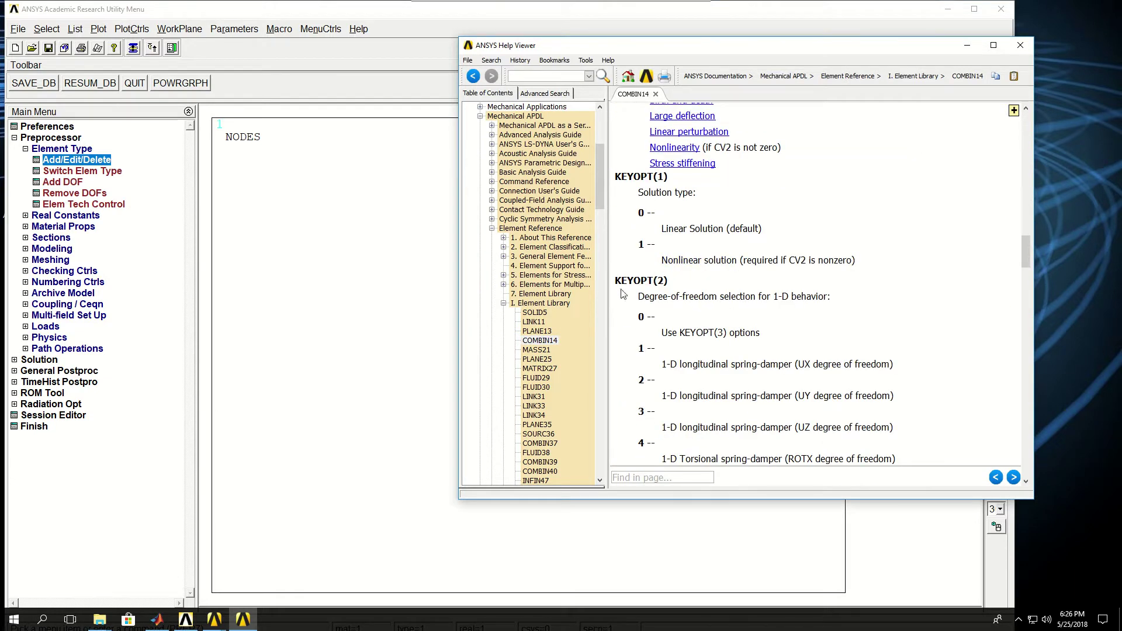
pyautogui.moveTo(634, 280); pyautogui.dragTo(668, 297)
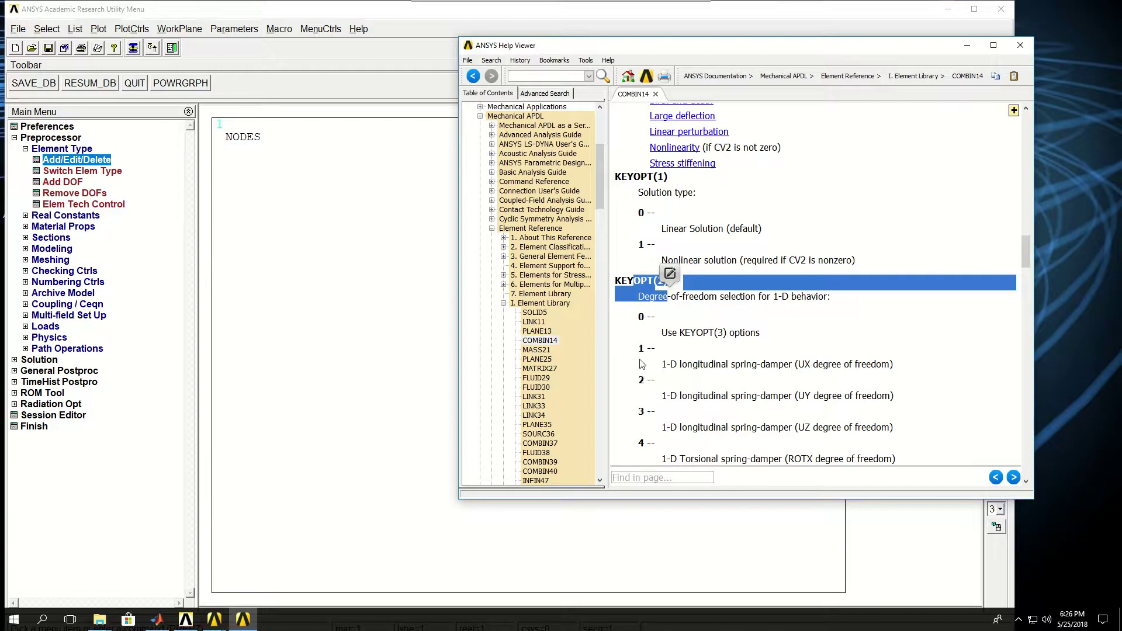
pyautogui.moveTo(639, 347)
pyautogui.mouseDown()
pyautogui.moveTo(666, 364)
pyautogui.moveTo(770, 364)
pyautogui.mouseUp()
pyautogui.click(783, 364)
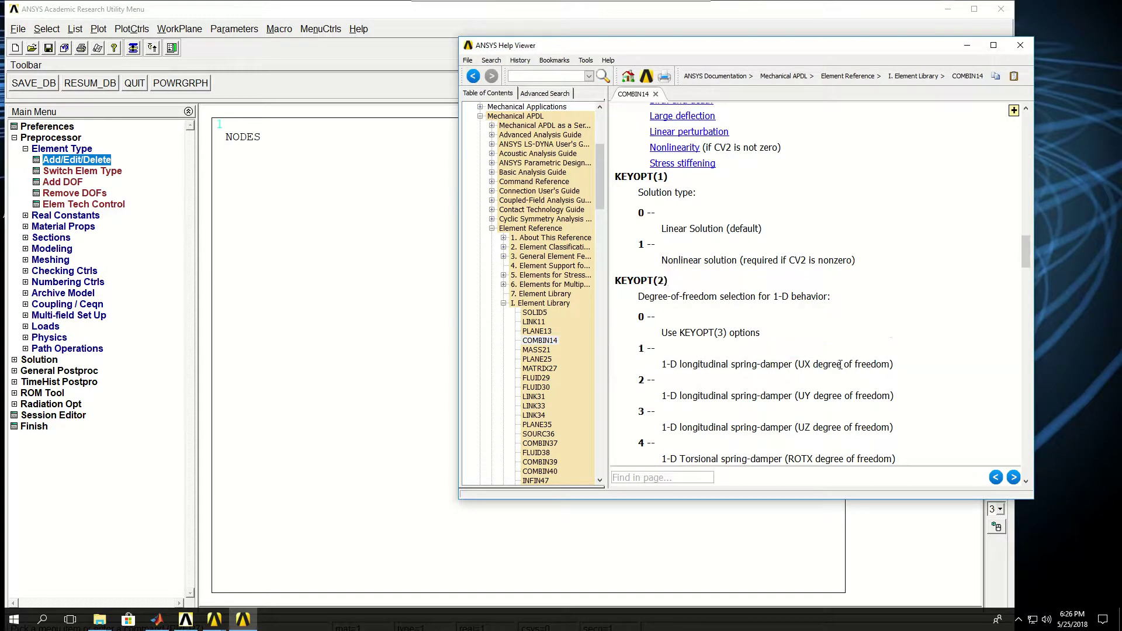
pyautogui.moveTo(850, 363); pyautogui.dragTo(753, 364)
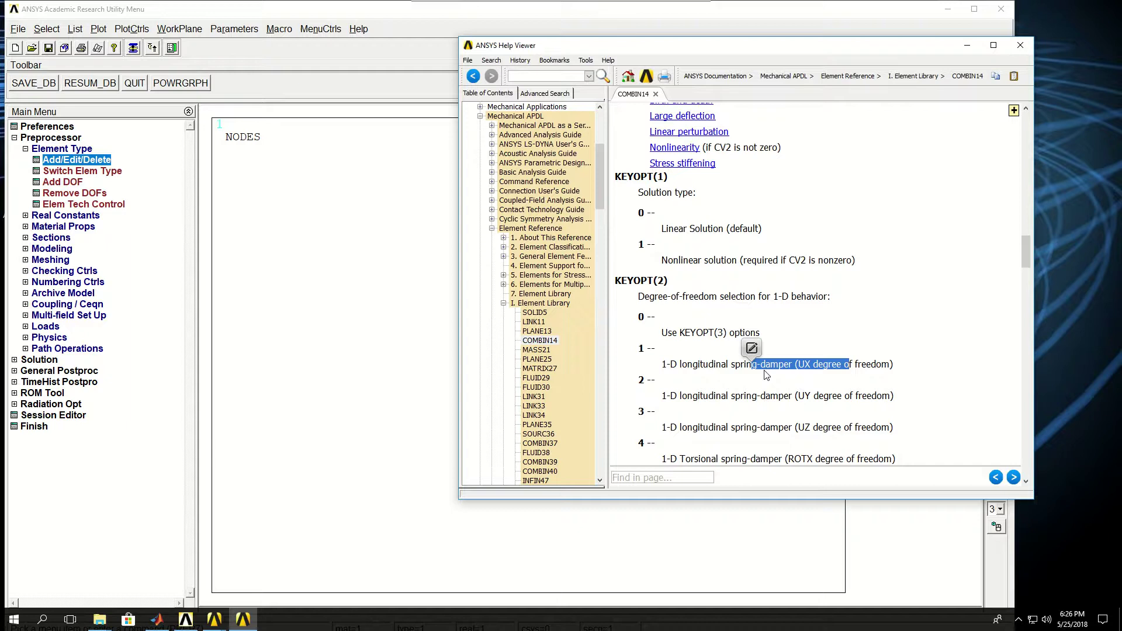
# - Return to the command window and define real constant set 1 with a spring constant of 100 using R,1,100
pyautogui.click(667, 11)
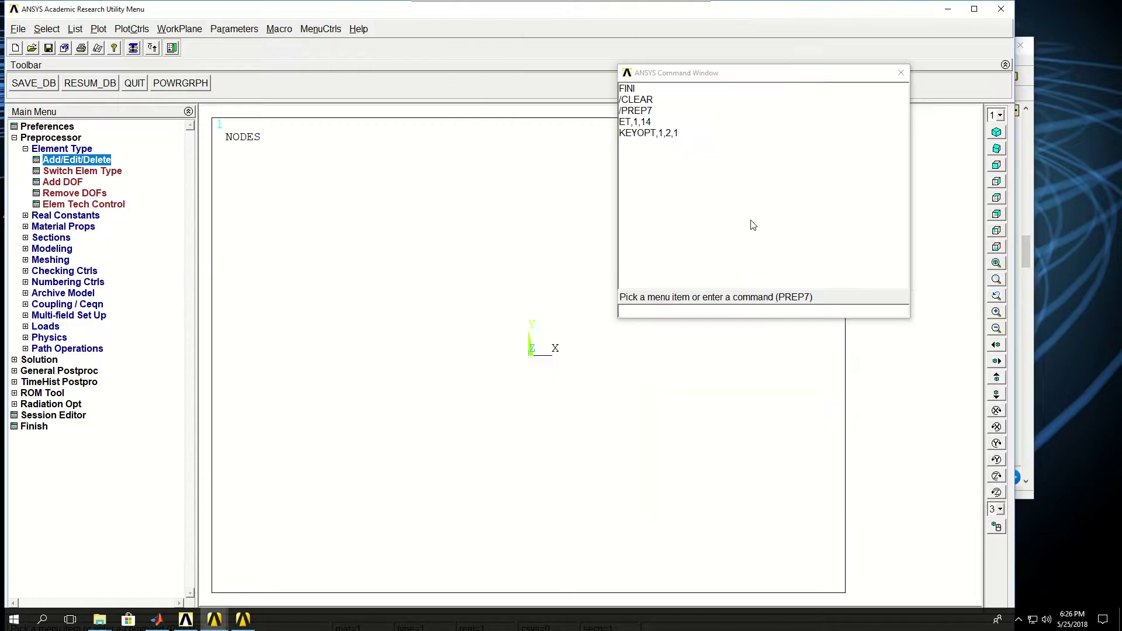
pyautogui.click(690, 315)
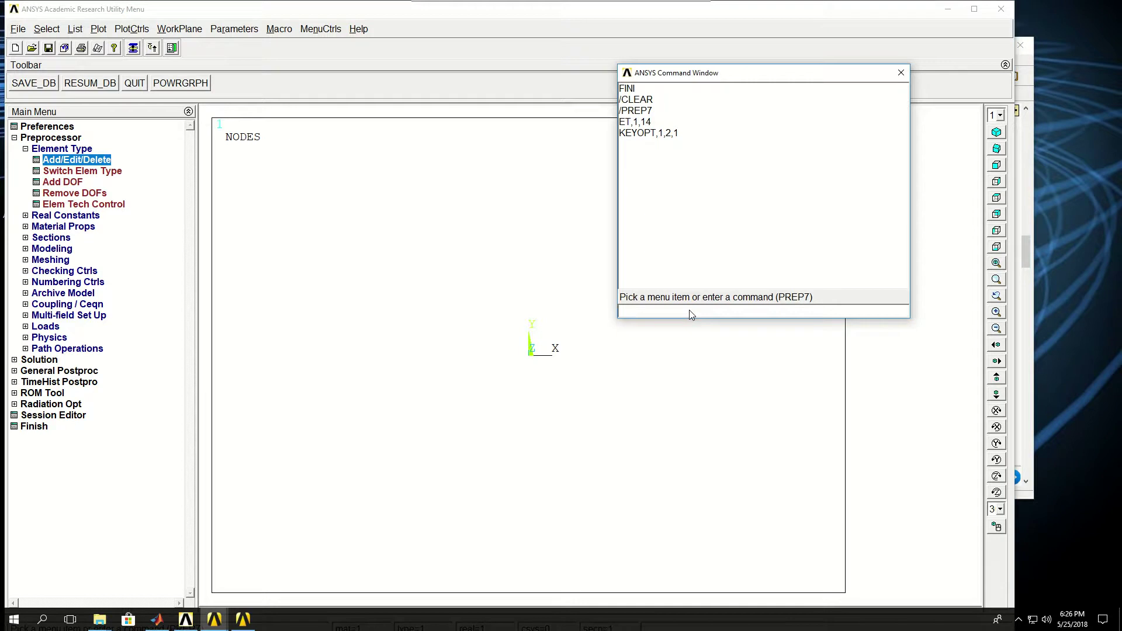
pyautogui.write('R')
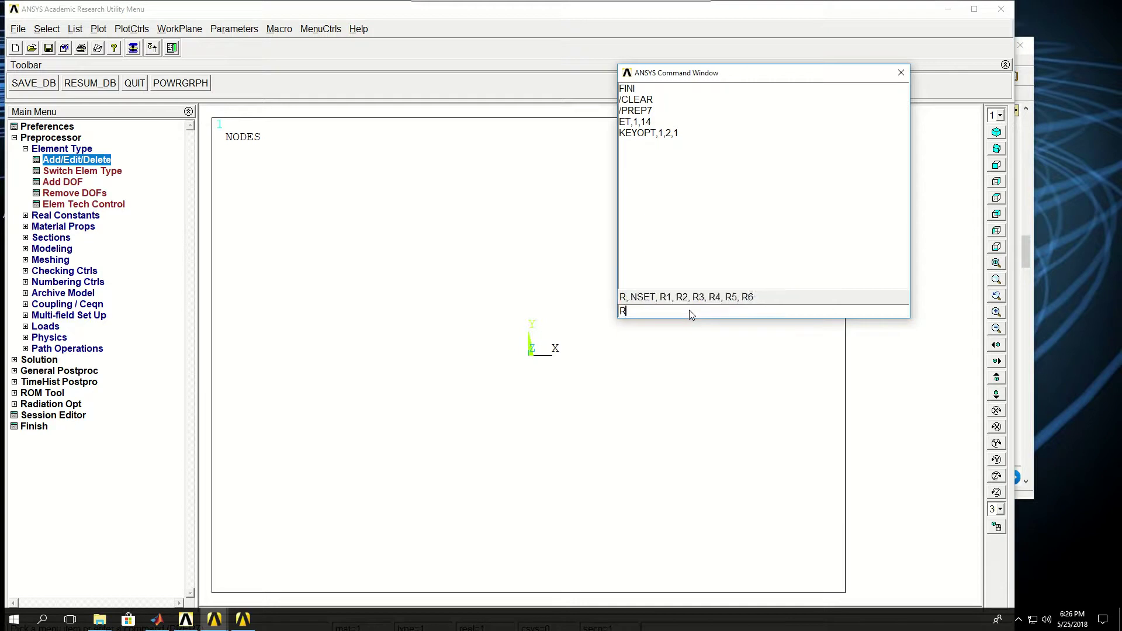
pyautogui.write(',1,100')
pyautogui.press('Return')
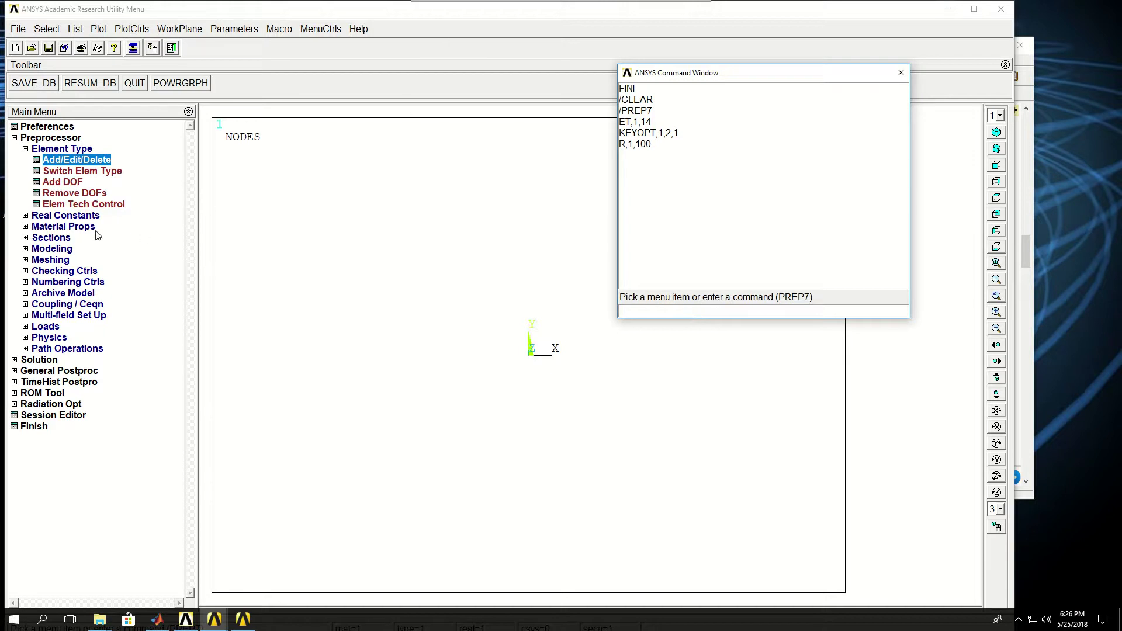
# - Check the spring constant in real constant set 1 for COMBIN14 and close the set without changes
pyautogui.click(85, 217)
pyautogui.click(74, 178)
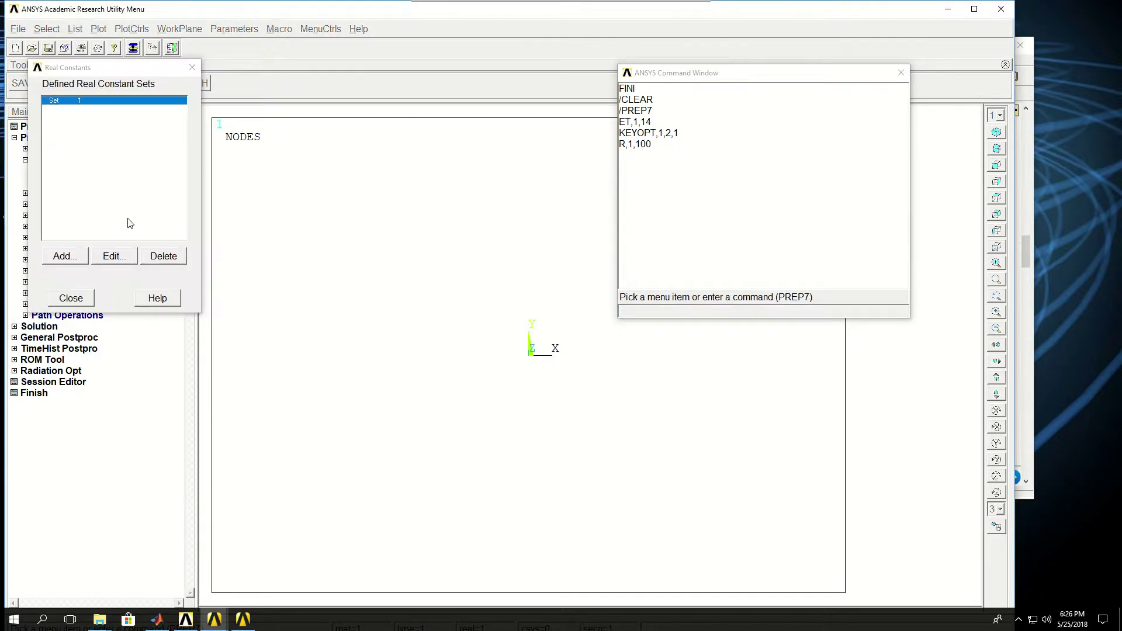
pyautogui.click(106, 258)
pyautogui.click(85, 295)
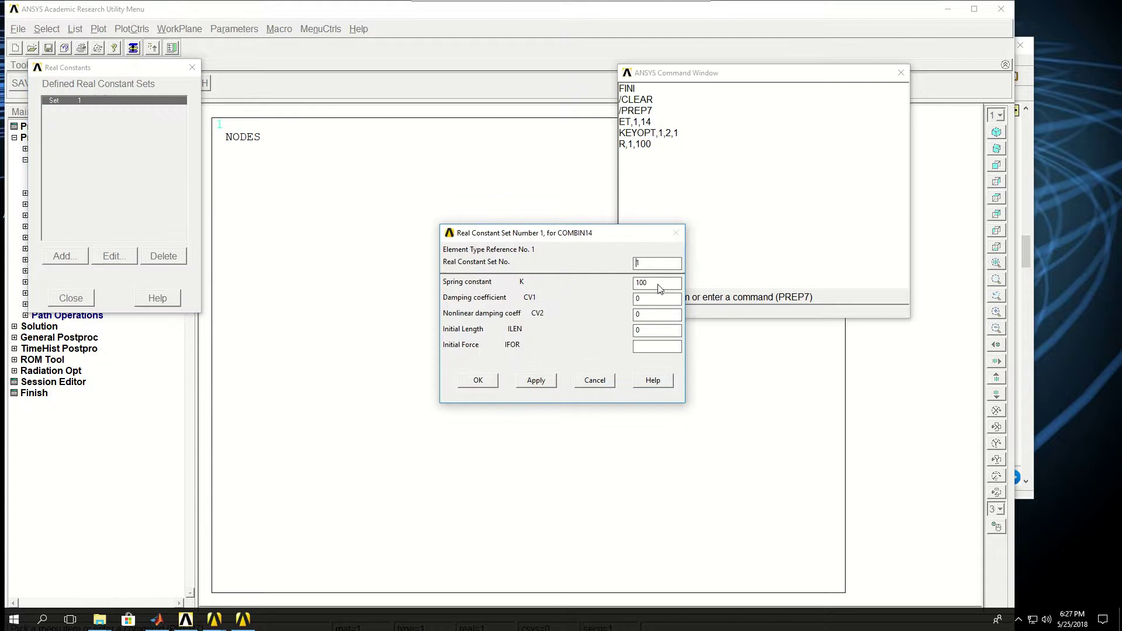
pyautogui.click(592, 387)
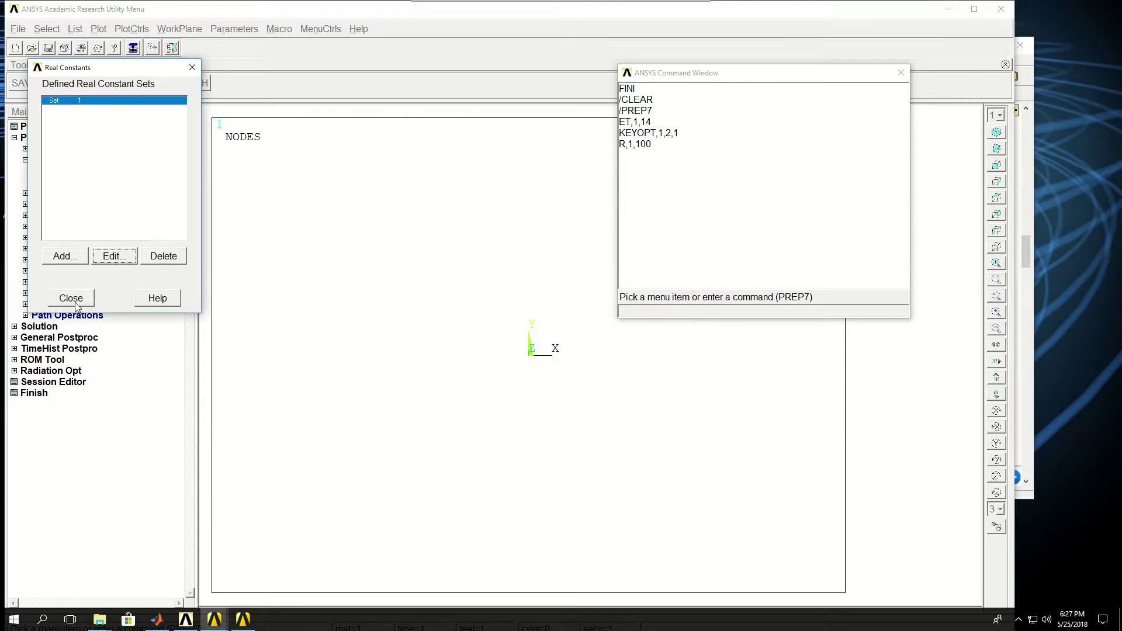
pyautogui.click(74, 301)
# - Create node 1 at the origin with the command N,1,0,0,0
pyautogui.click(636, 270)
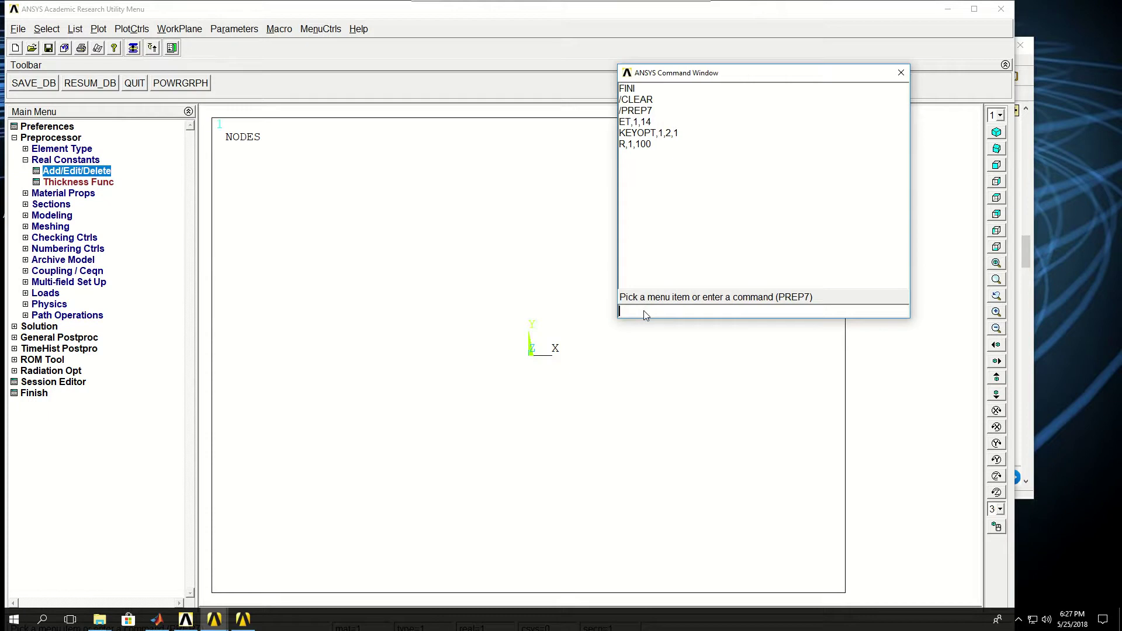
pyautogui.write('N,1')
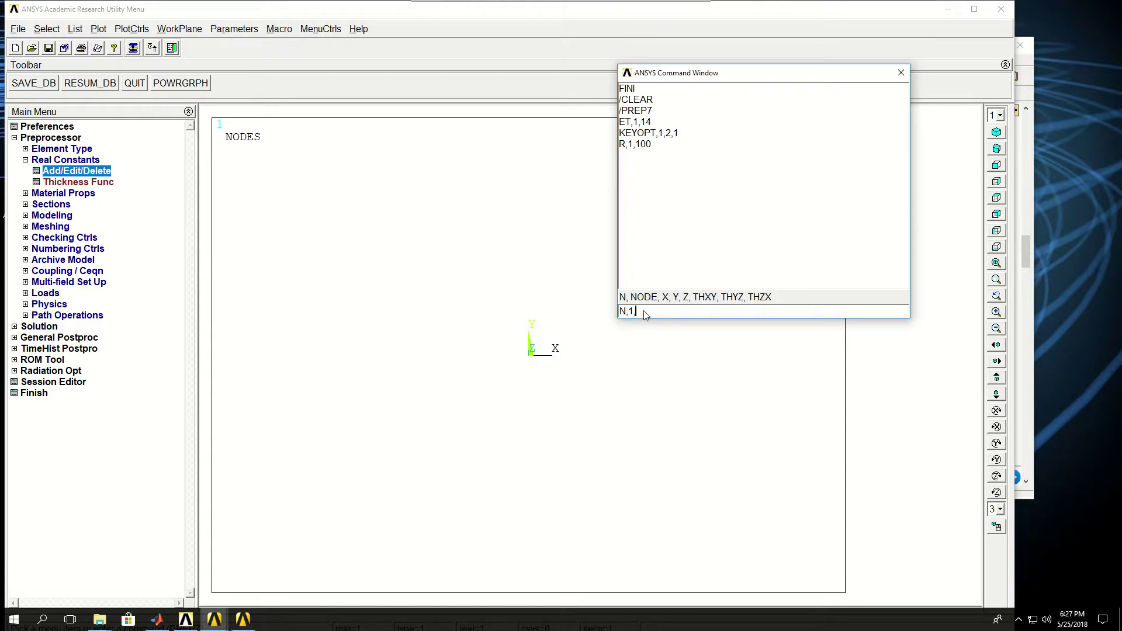
pyautogui.write(',0,0,0')
pyautogui.press('Return')
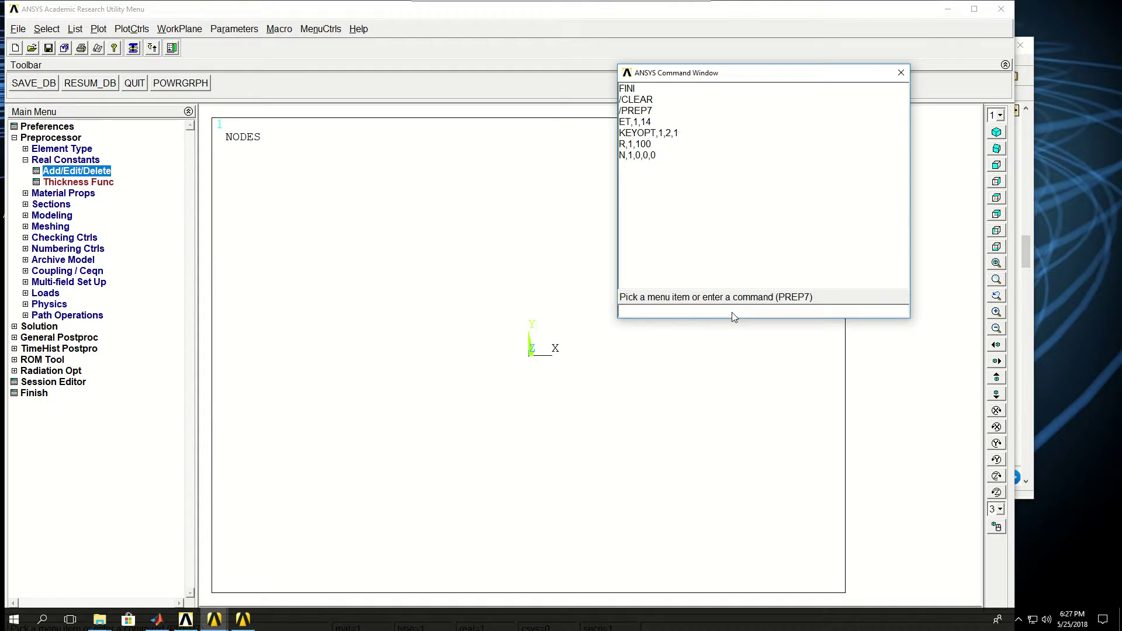
# - Create node 2 at X = 1 with N,2,1,0,0 and connect both nodes with an element using E,1,2
pyautogui.write('N')
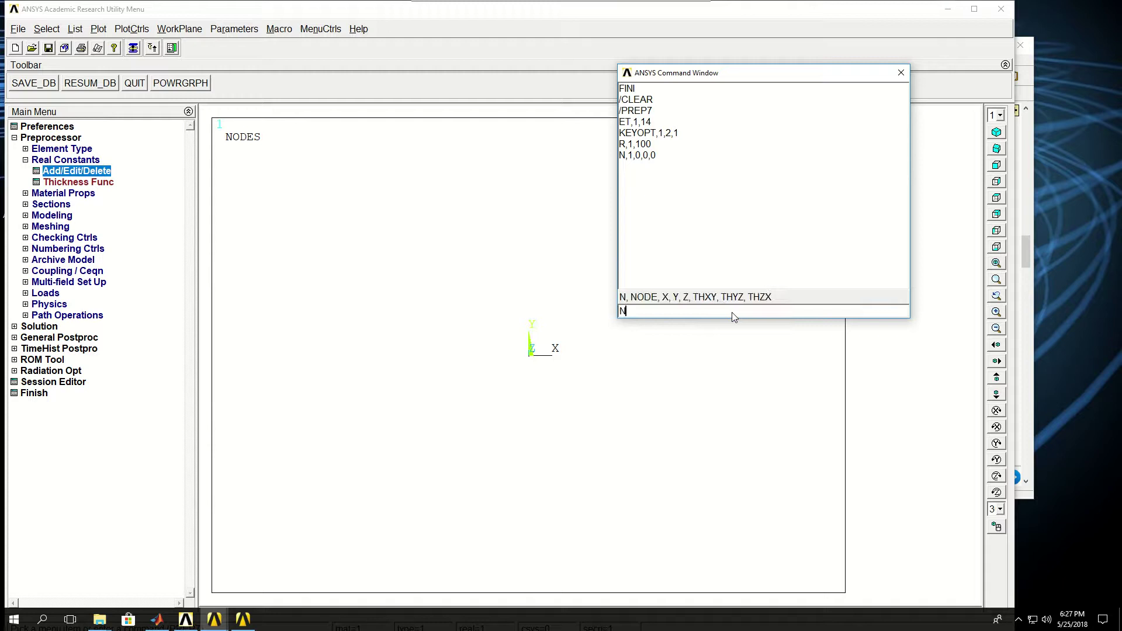
pyautogui.write(',2,1,0,0')
pyautogui.press('Return')
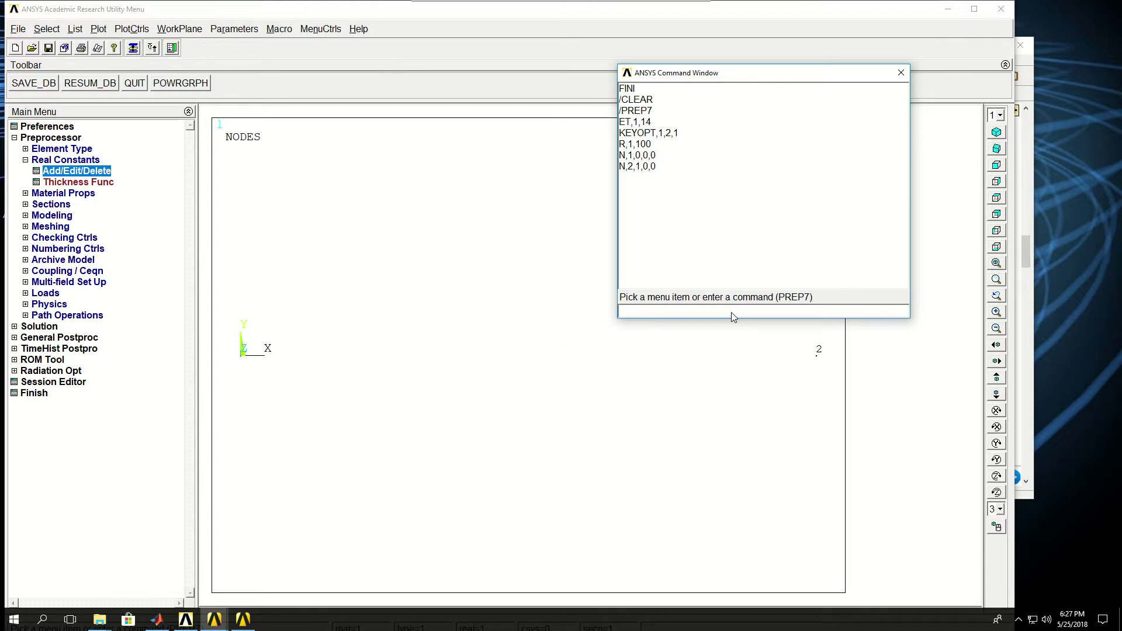
pyautogui.write('E,1,2')
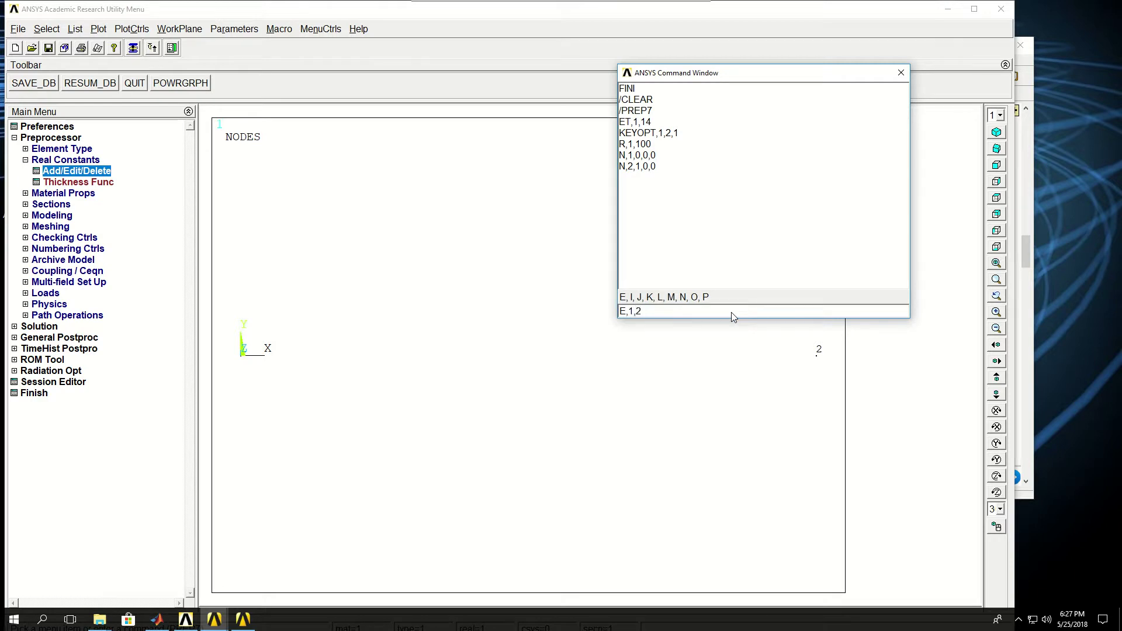
pyautogui.press('Return')
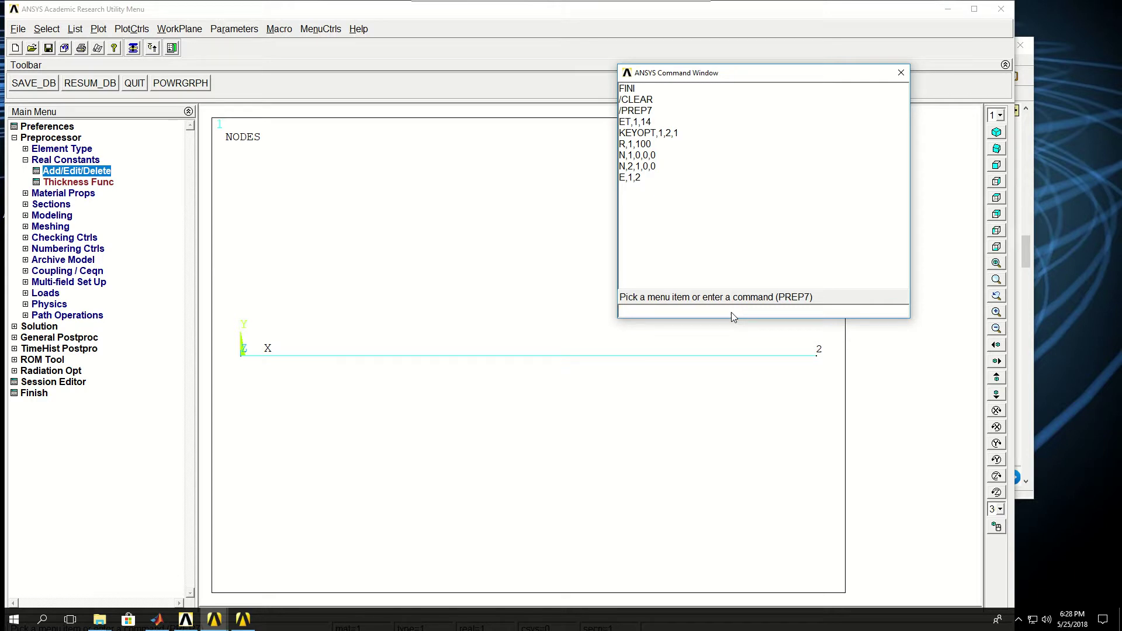
# - Fix all degrees of freedom of node 1 with D,1,ALL,0 and apply an X force of 1000 to node 2 with F,2,FX,1000
pyautogui.write('D')
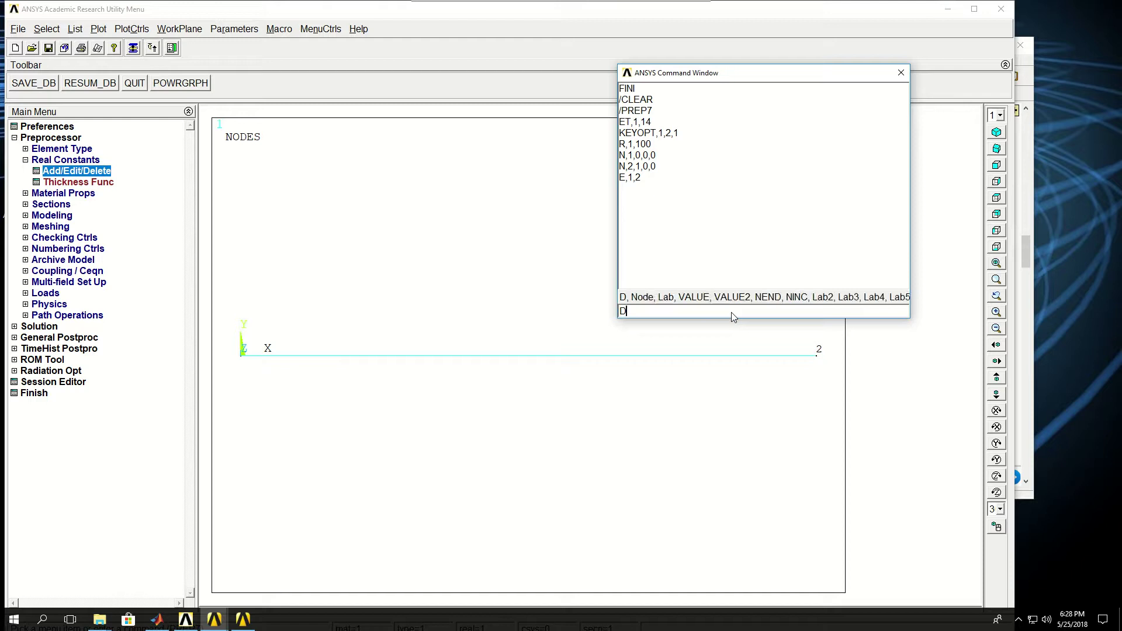
pyautogui.write(',1,ALL,0')
pyautogui.press('Return')
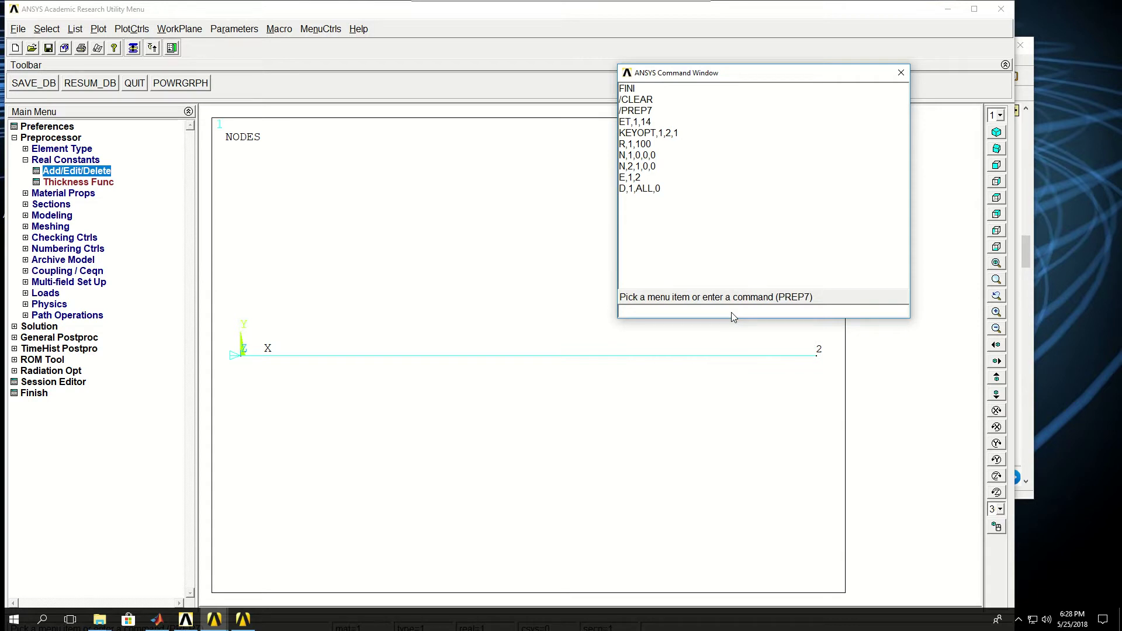
pyautogui.write('F')
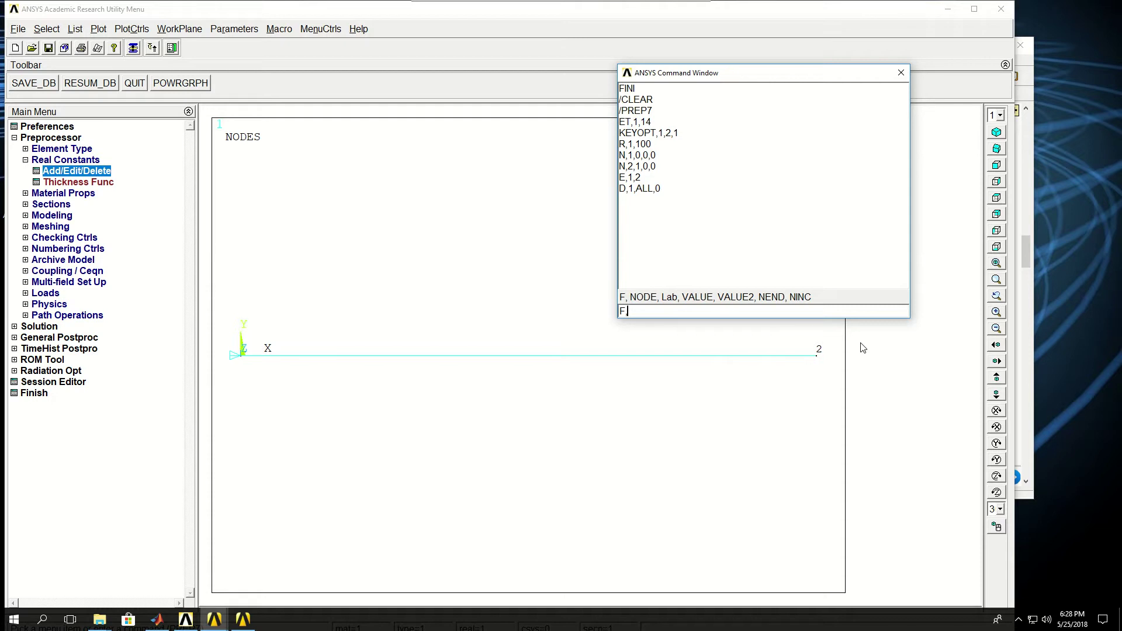
pyautogui.write('2,FX,1000')
pyautogui.press('Return')
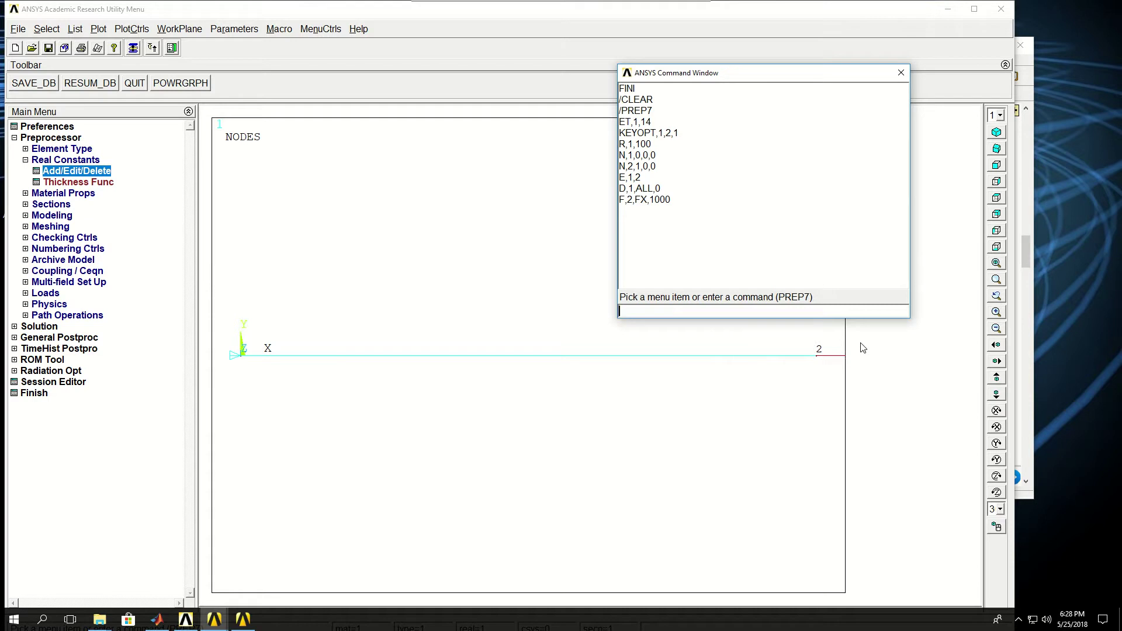
# - Leave the preprocessor with FINI and enter the solution processor with /SOLU
pyautogui.write('FINI')
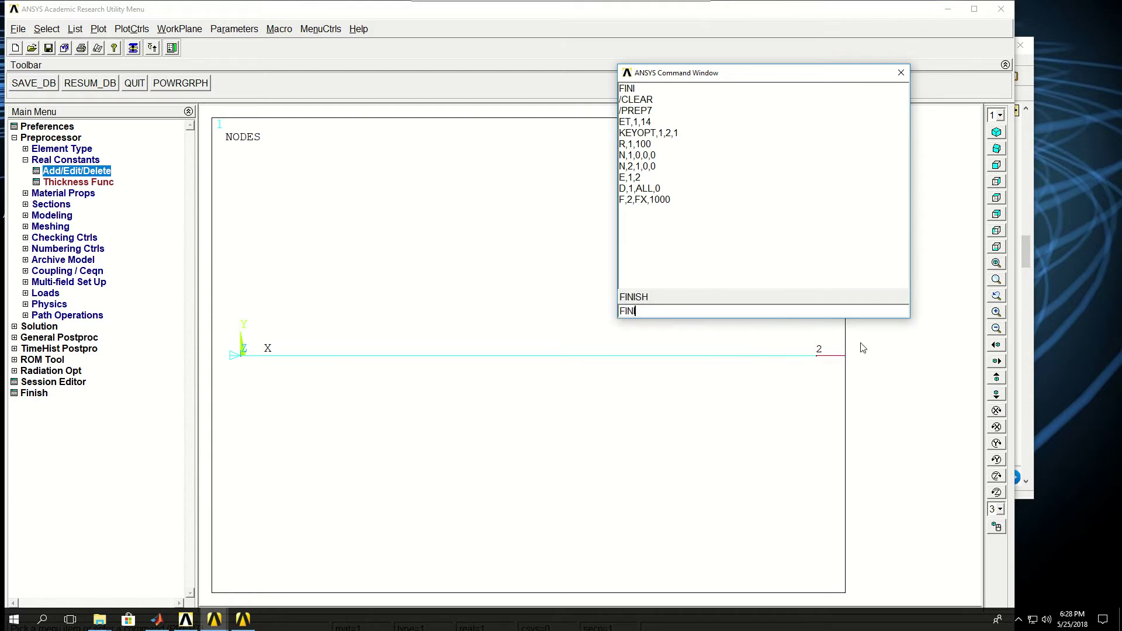
pyautogui.press('Return')
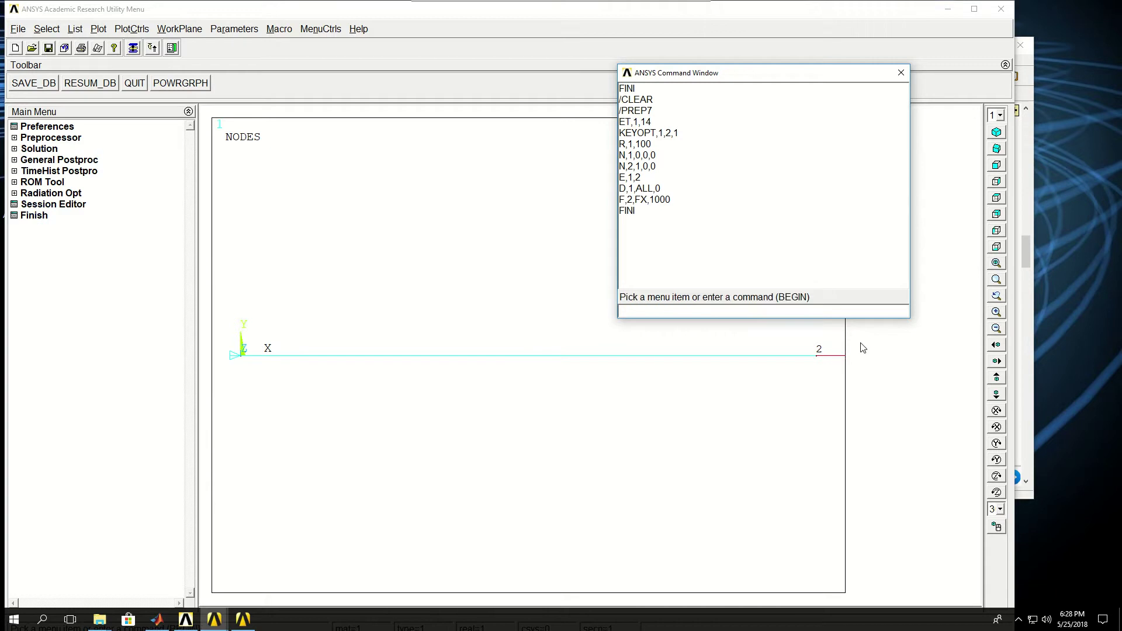
pyautogui.write('/SOLU')
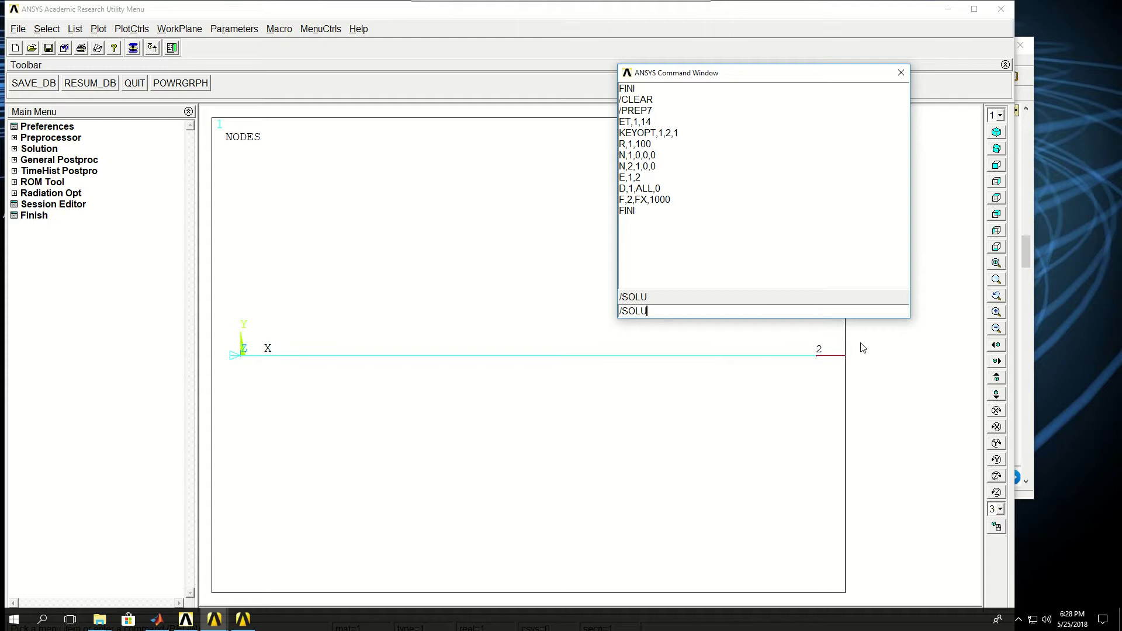
pyautogui.press('Return')
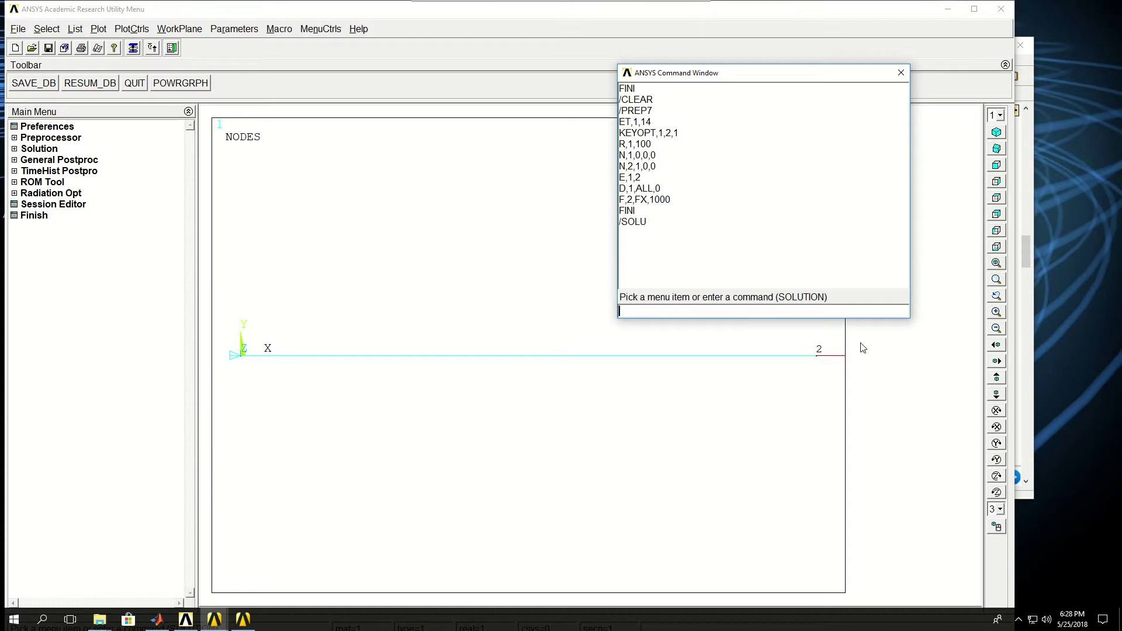
# - Run the analysis with the SOLVE command, accepting execution despite the model check, and dismiss the completion note
pyautogui.write('SOLC')
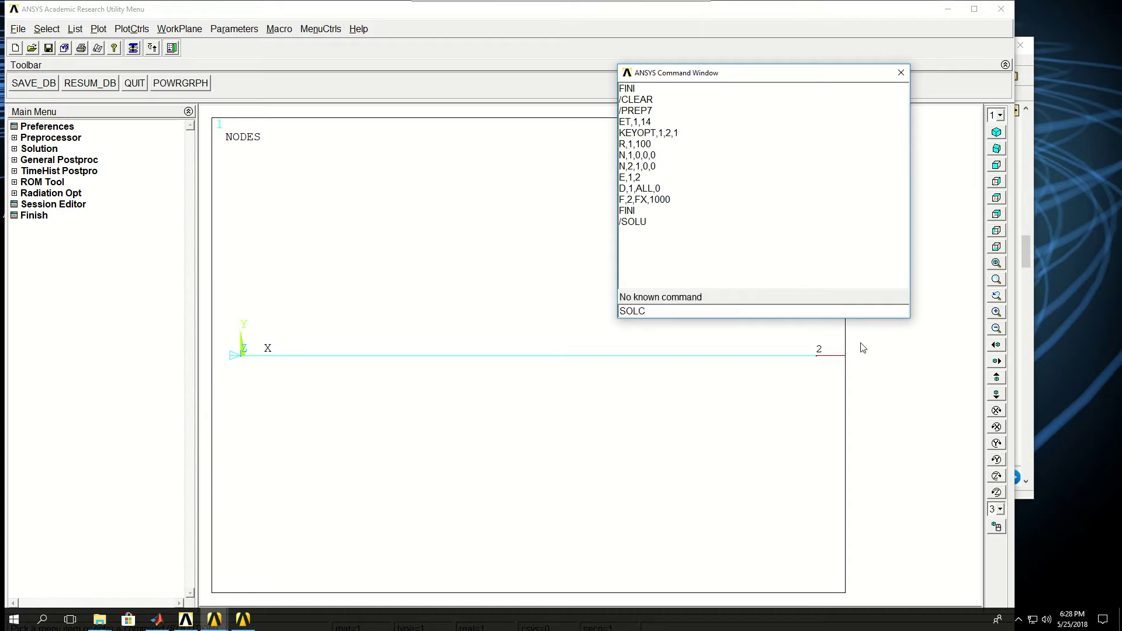
pyautogui.press('BackSpace')
pyautogui.write('VE')
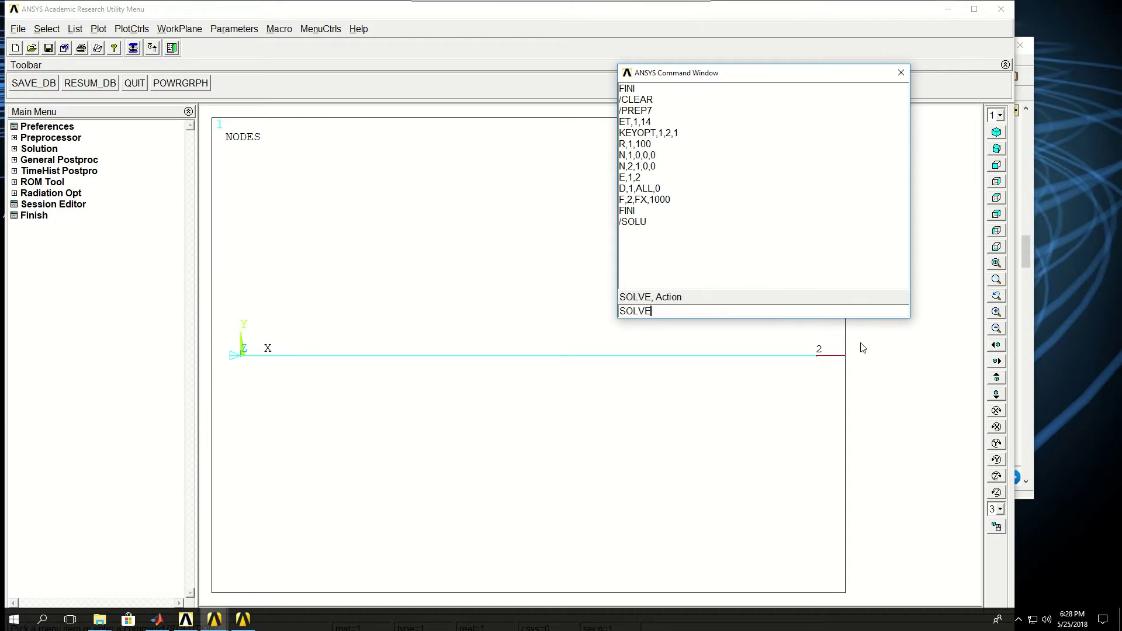
pyautogui.press('Return')
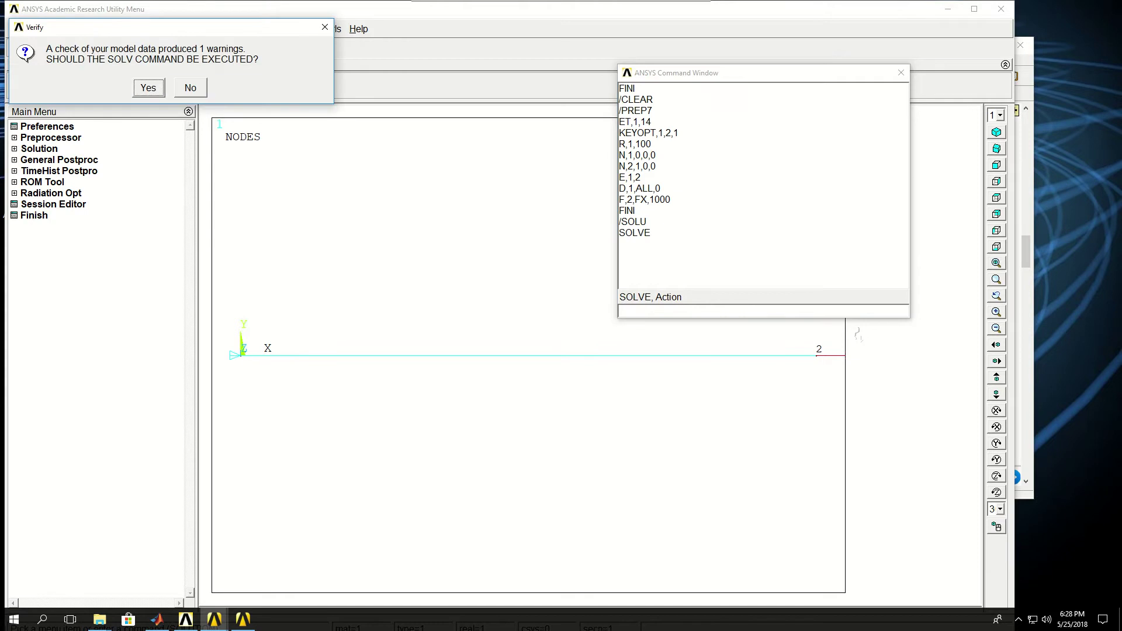
pyautogui.click(148, 88)
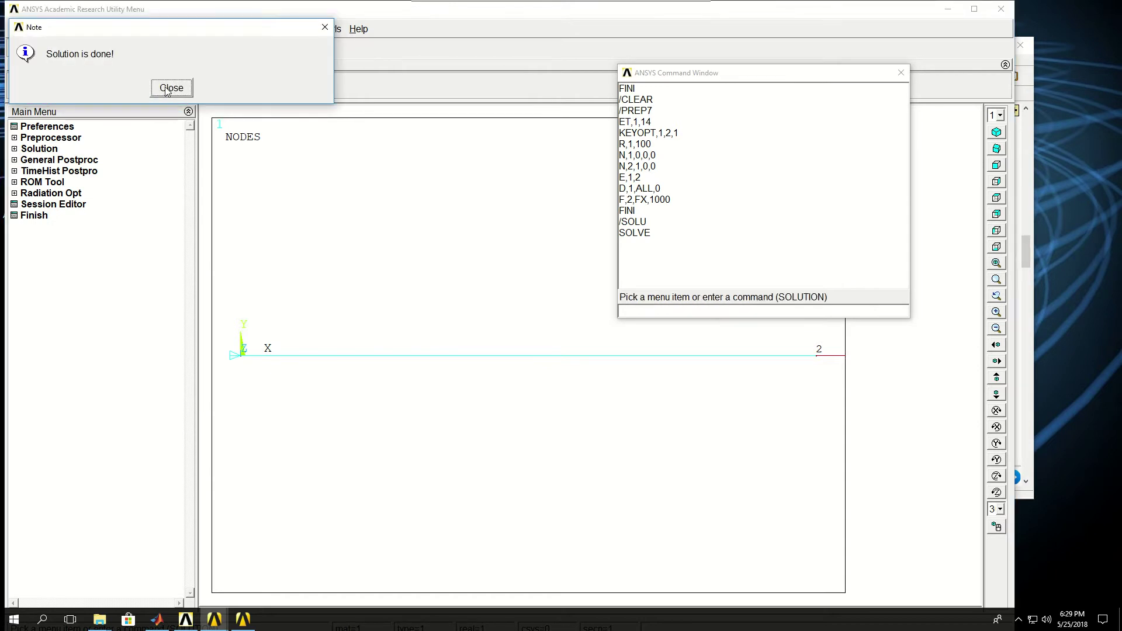
pyautogui.click(166, 89)
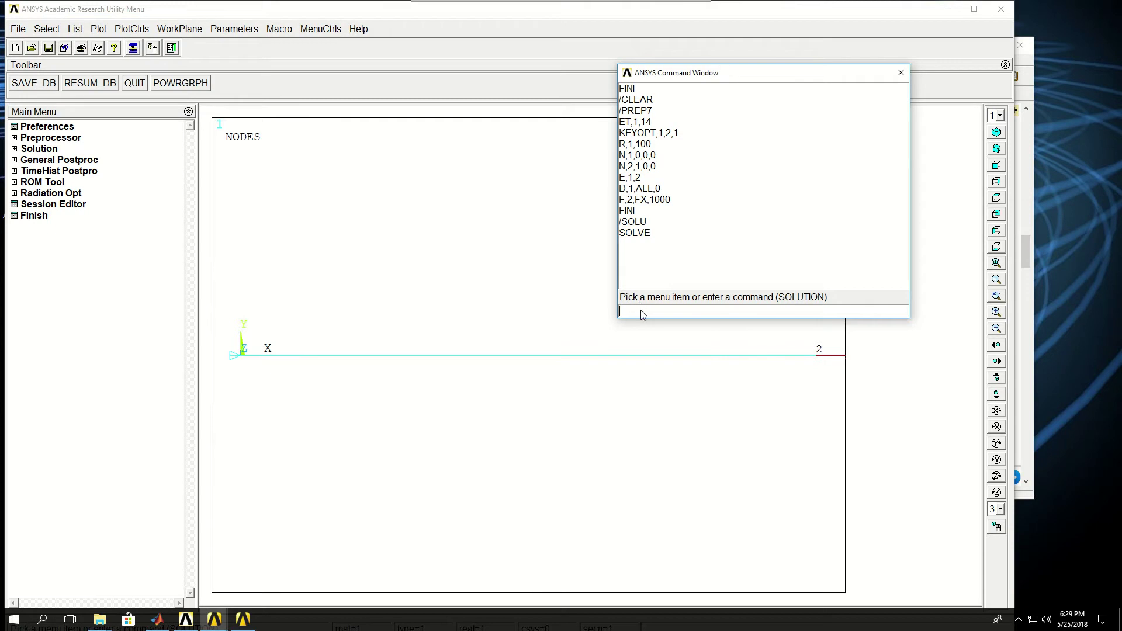
# - Leave the solution processor with FINI and enter the general postprocessor with /POST1
pyautogui.write('FINI')
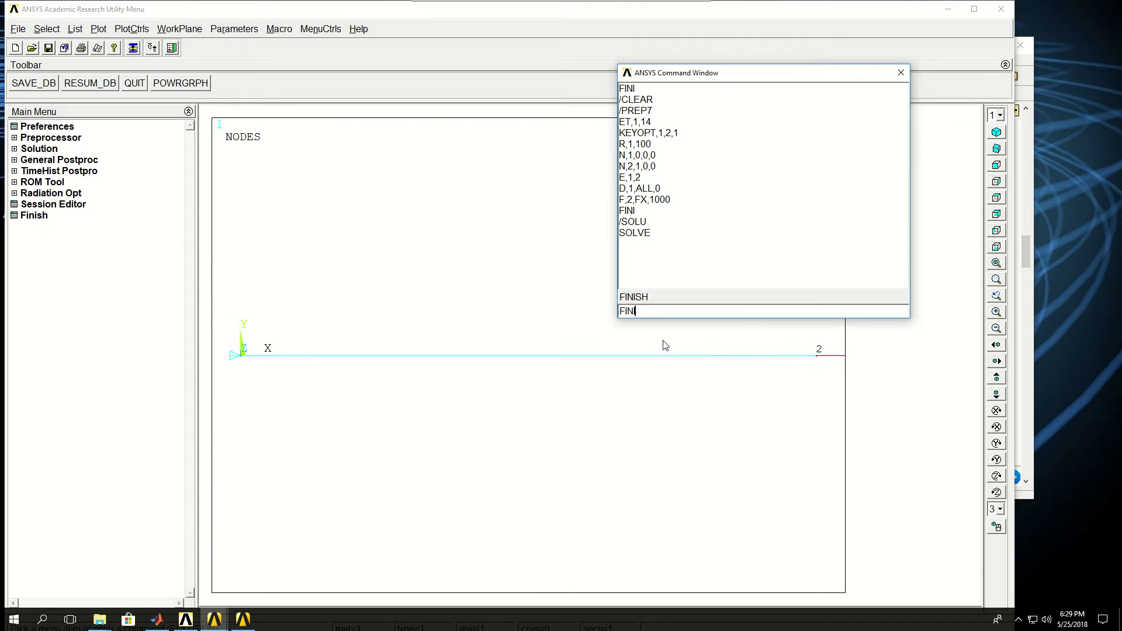
pyautogui.press('Return')
pyautogui.write('/')
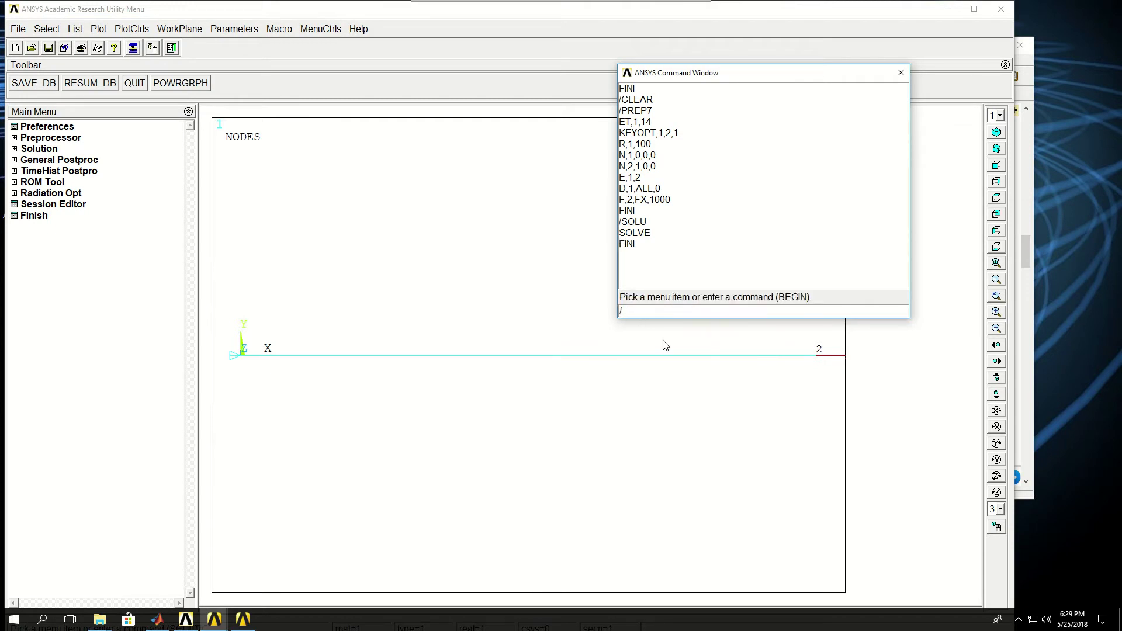
pyautogui.write('POST1')
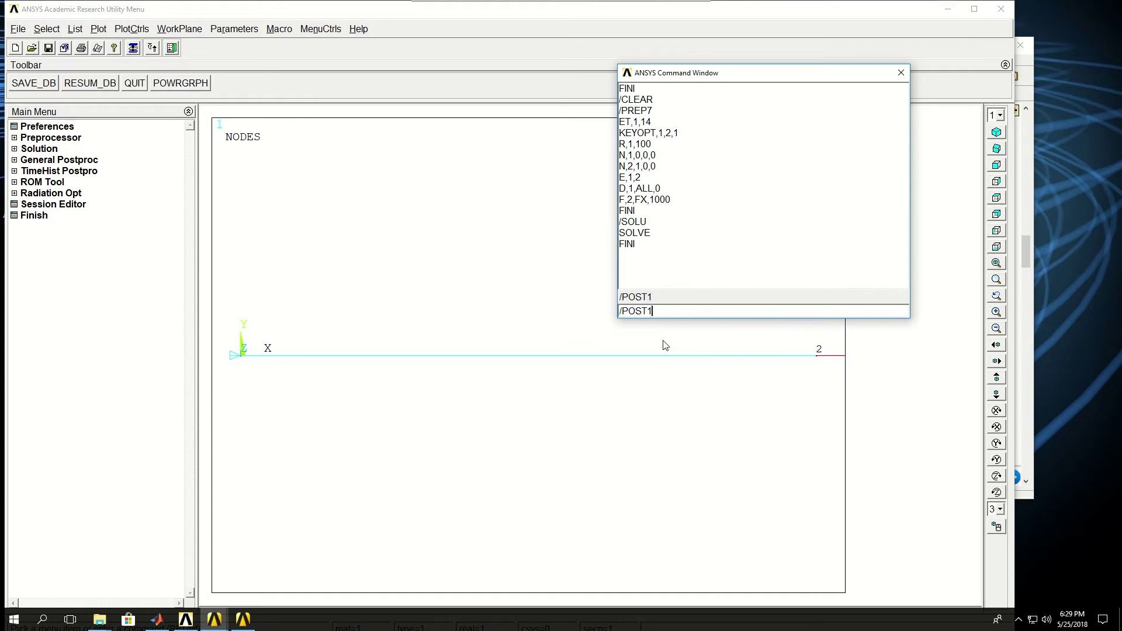
pyautogui.press('Return')
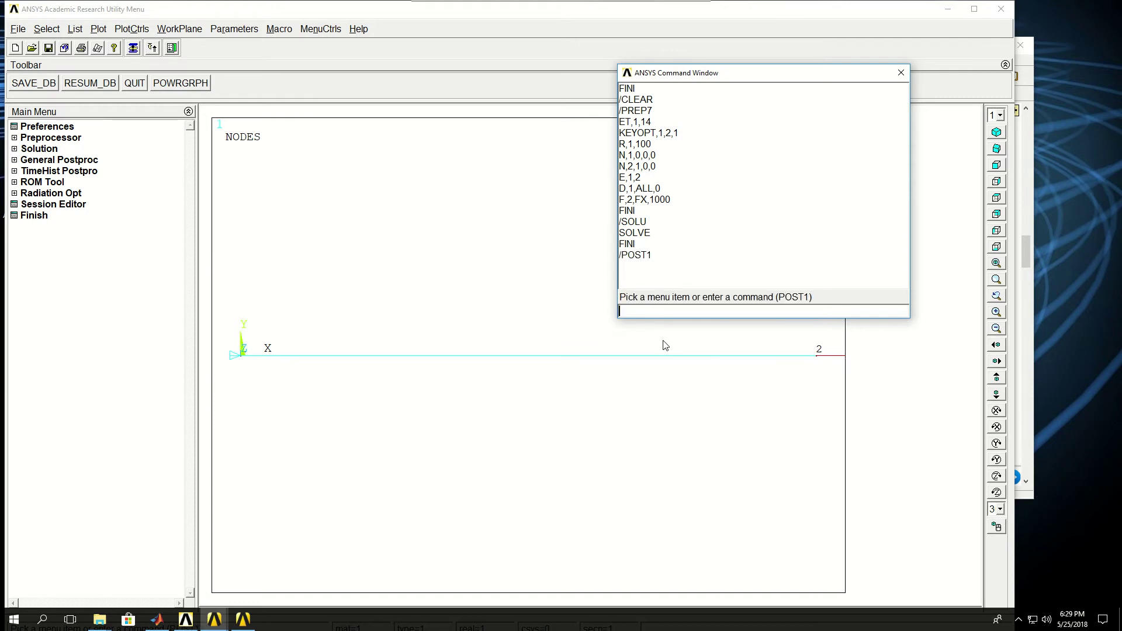
# - Plot the nodal X displacement contour with the command PLNSOL,U,X
pyautogui.write('P')
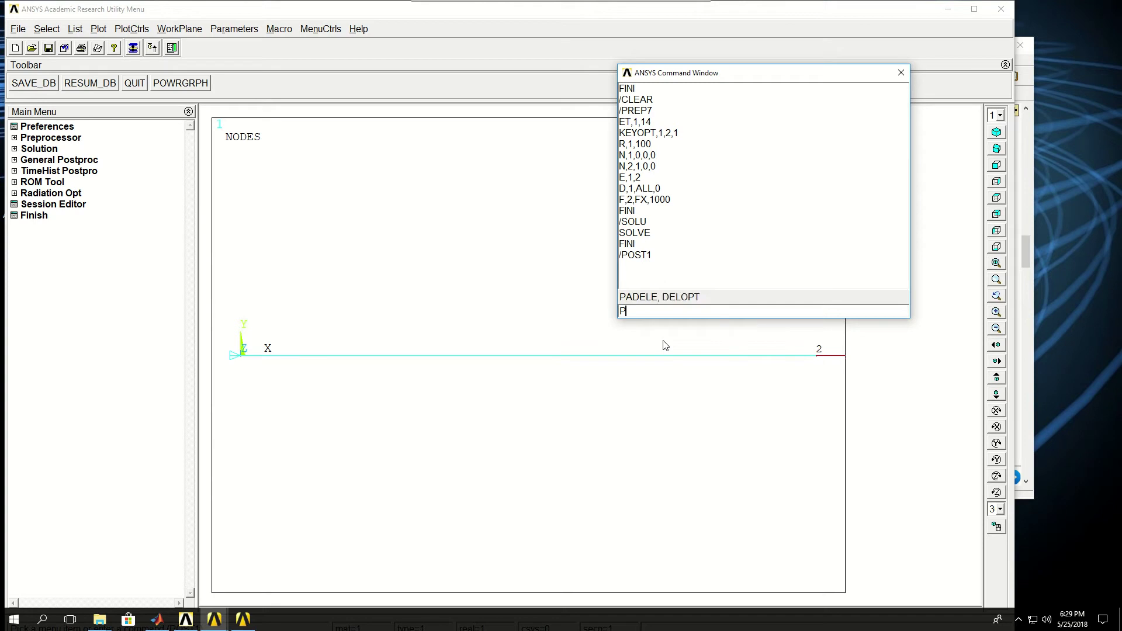
pyautogui.write('LN')
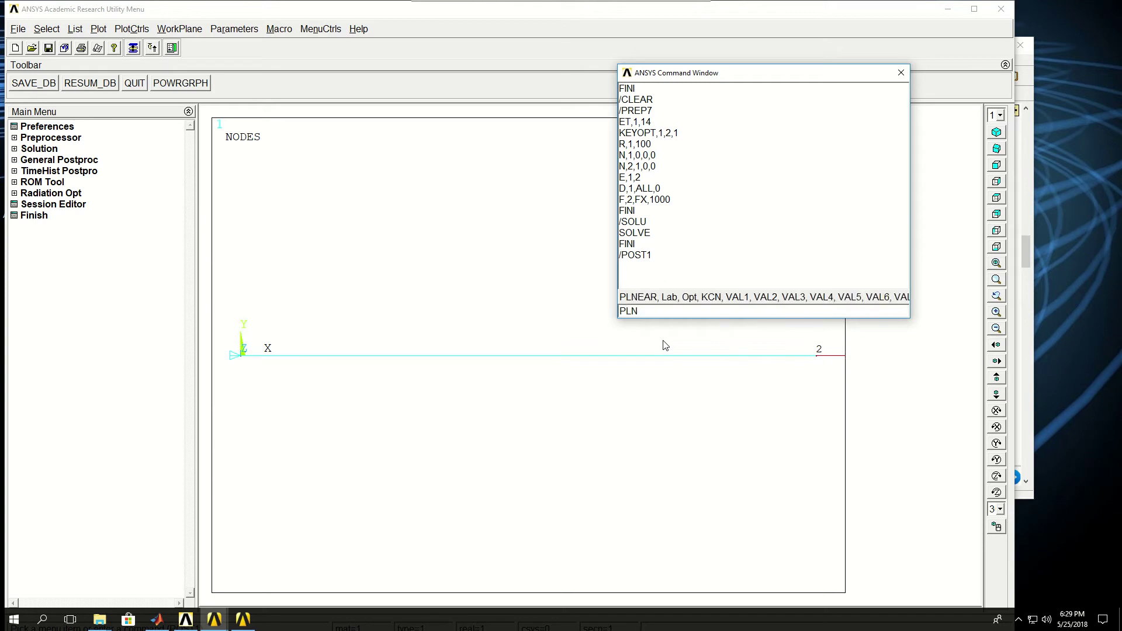
pyautogui.write('SOL')
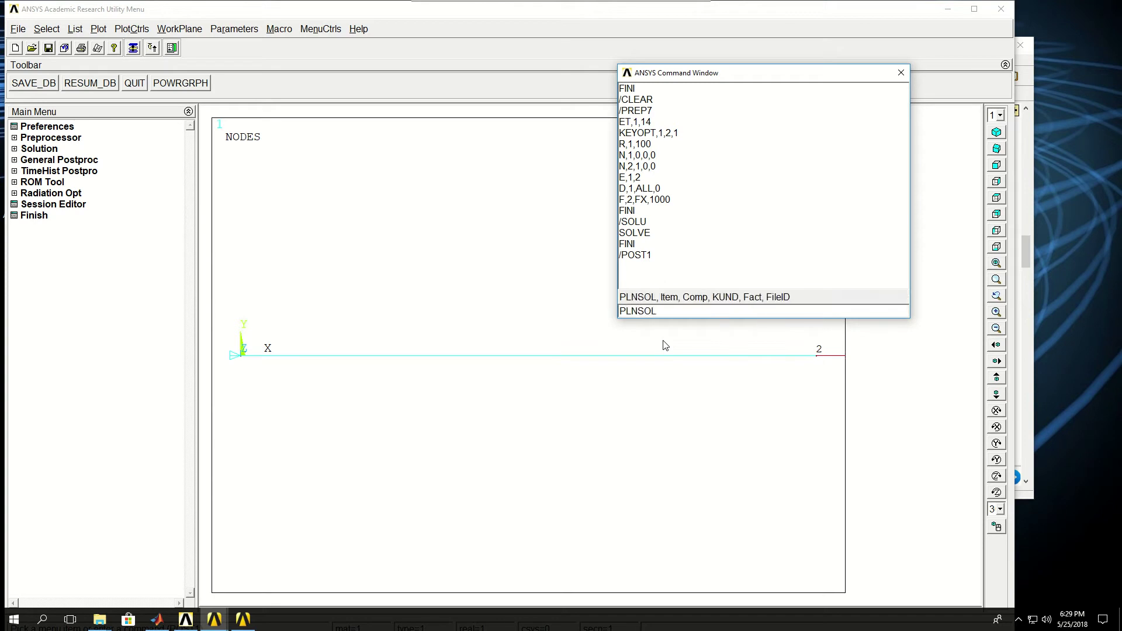
pyautogui.write(',U,X')
pyautogui.press('Return')
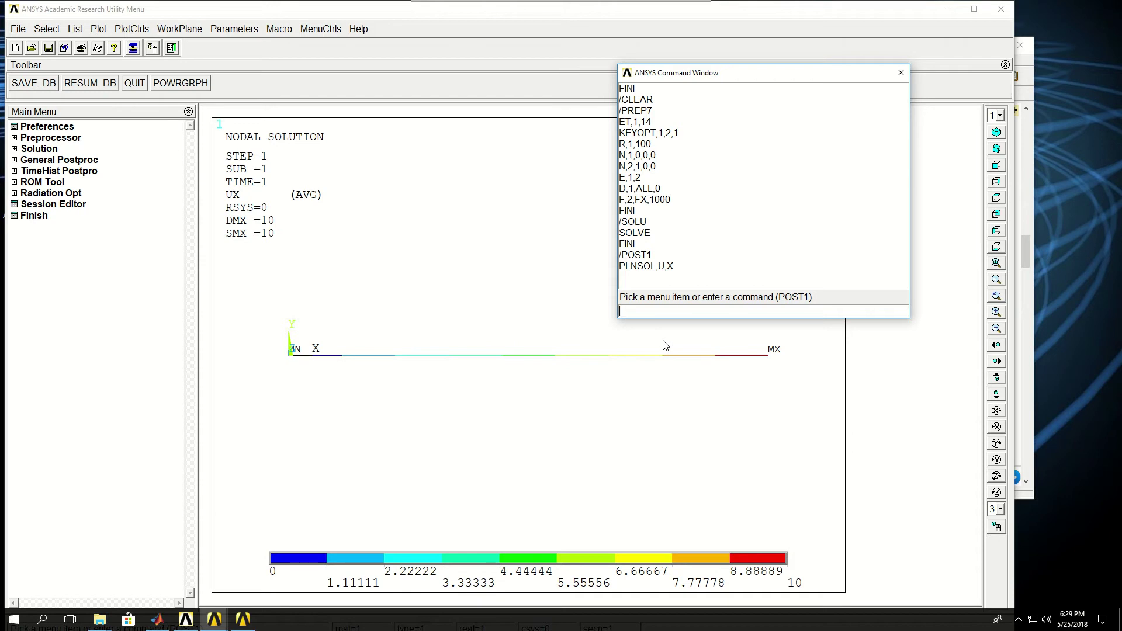
# - List the nodal displacements with PRNSOL,U, review the values for node 2 and the maximums, and close the listing
pyautogui.write('PR')
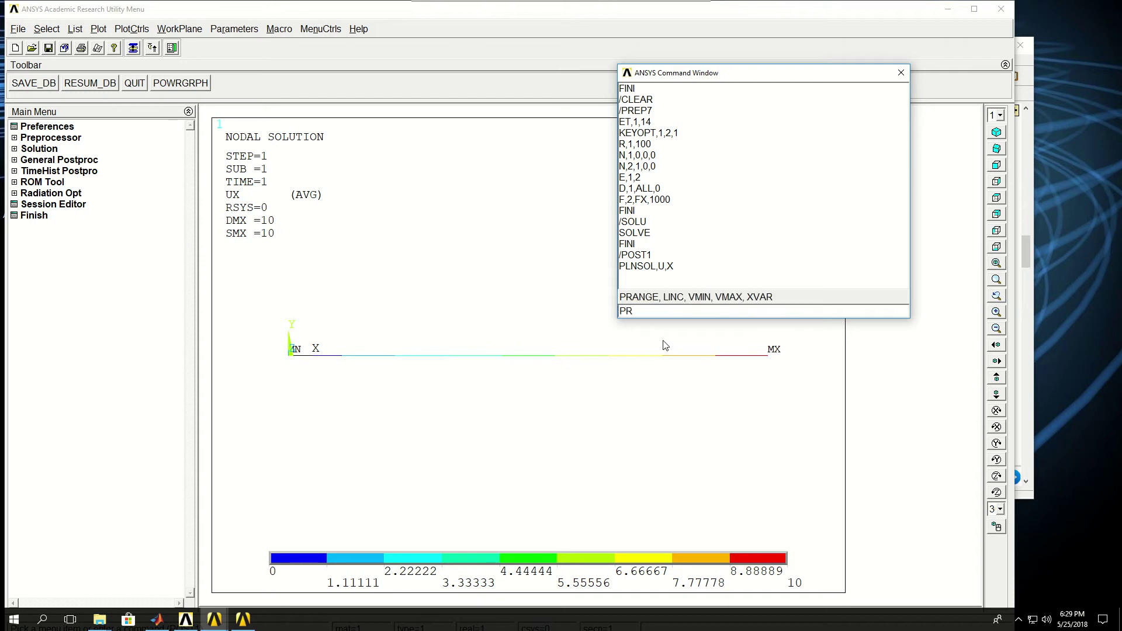
pyautogui.write('N')
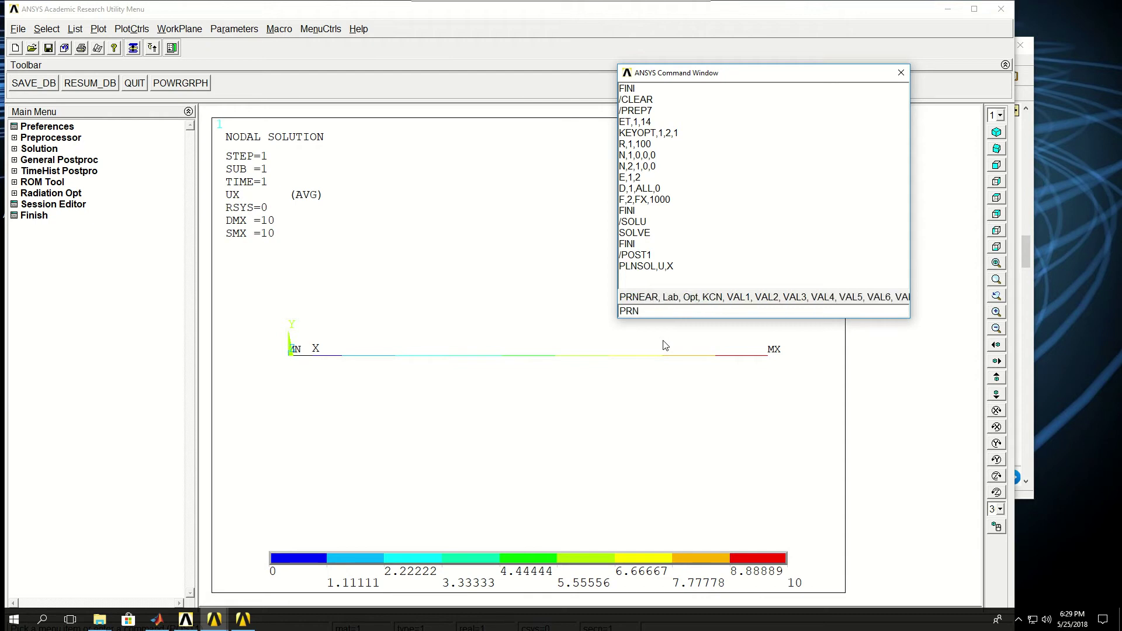
pyautogui.write('SO')
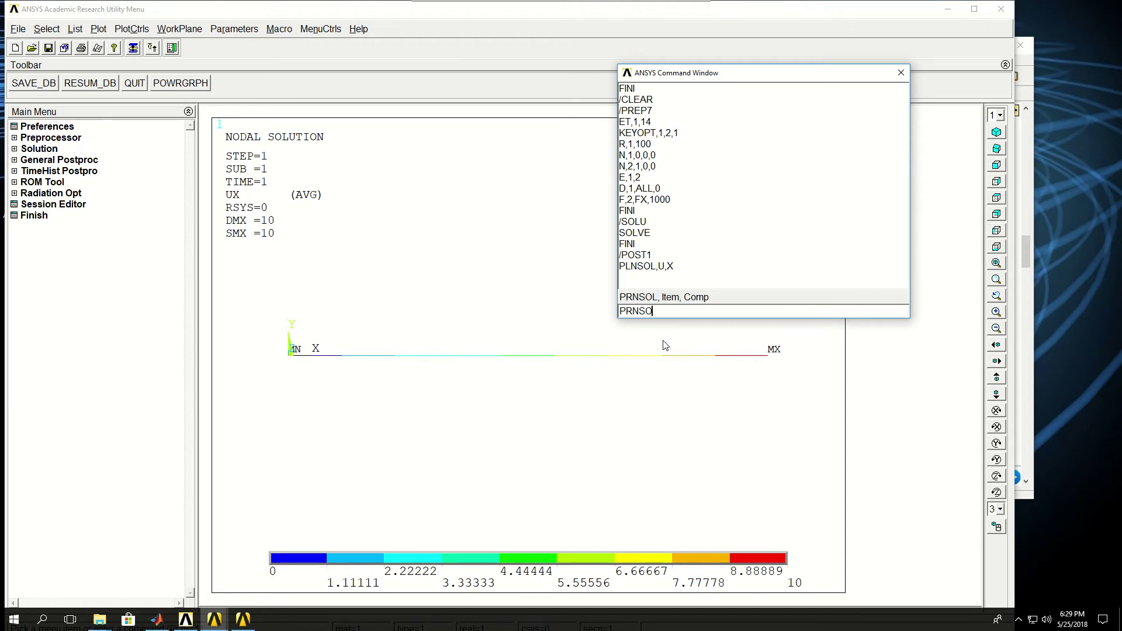
pyautogui.write('L,U')
pyautogui.press('Return')
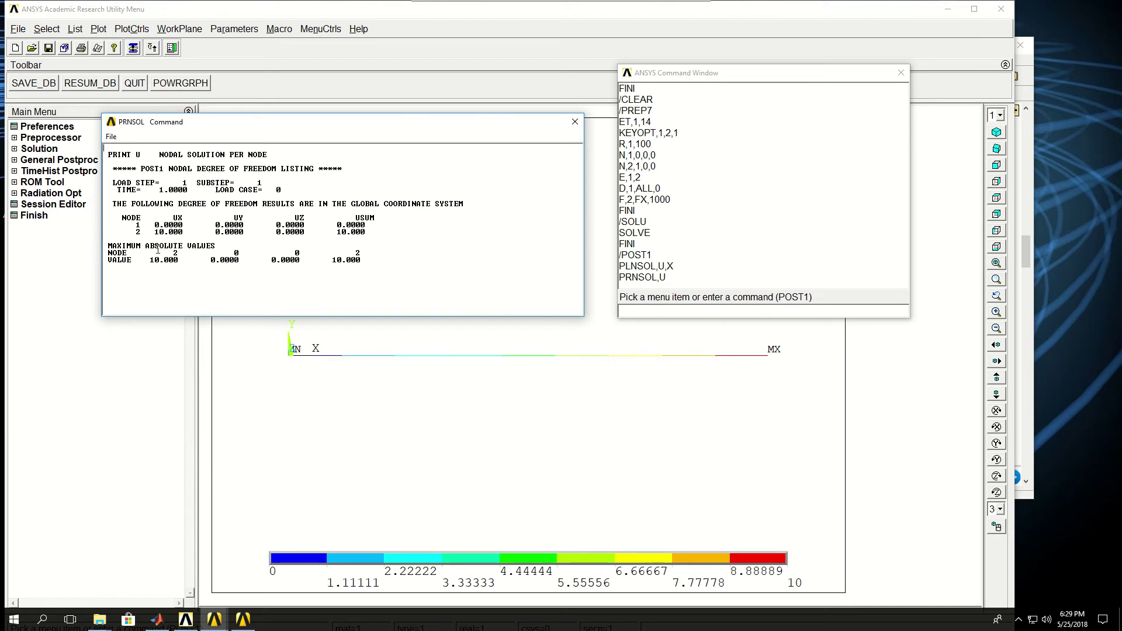
pyautogui.moveTo(137, 232); pyautogui.dragTo(183, 270)
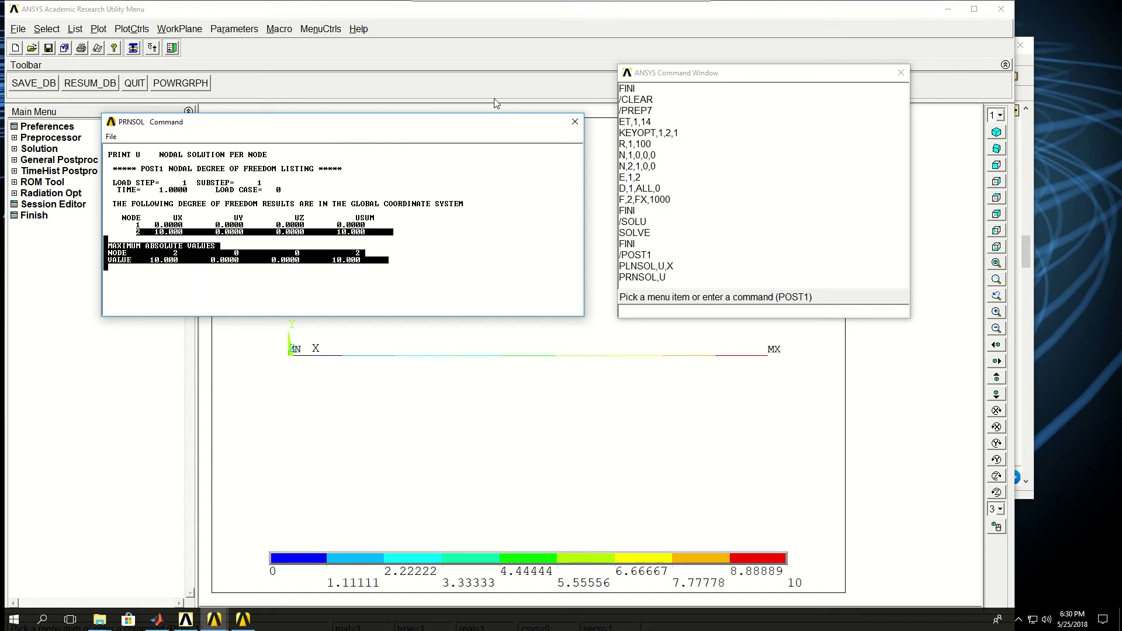
pyautogui.click(575, 123)
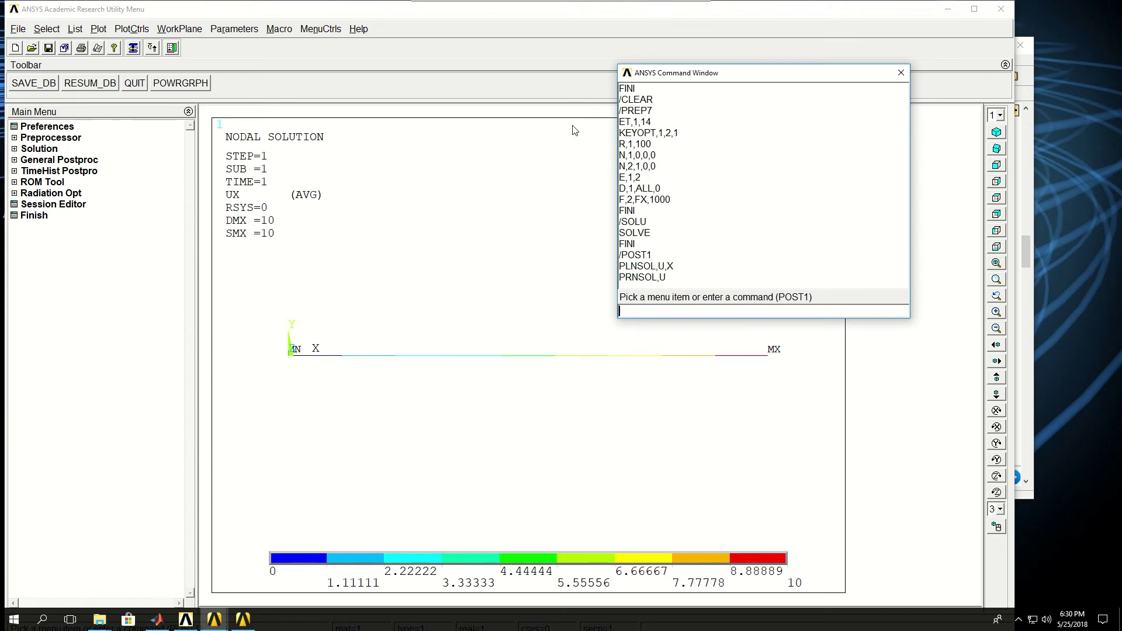